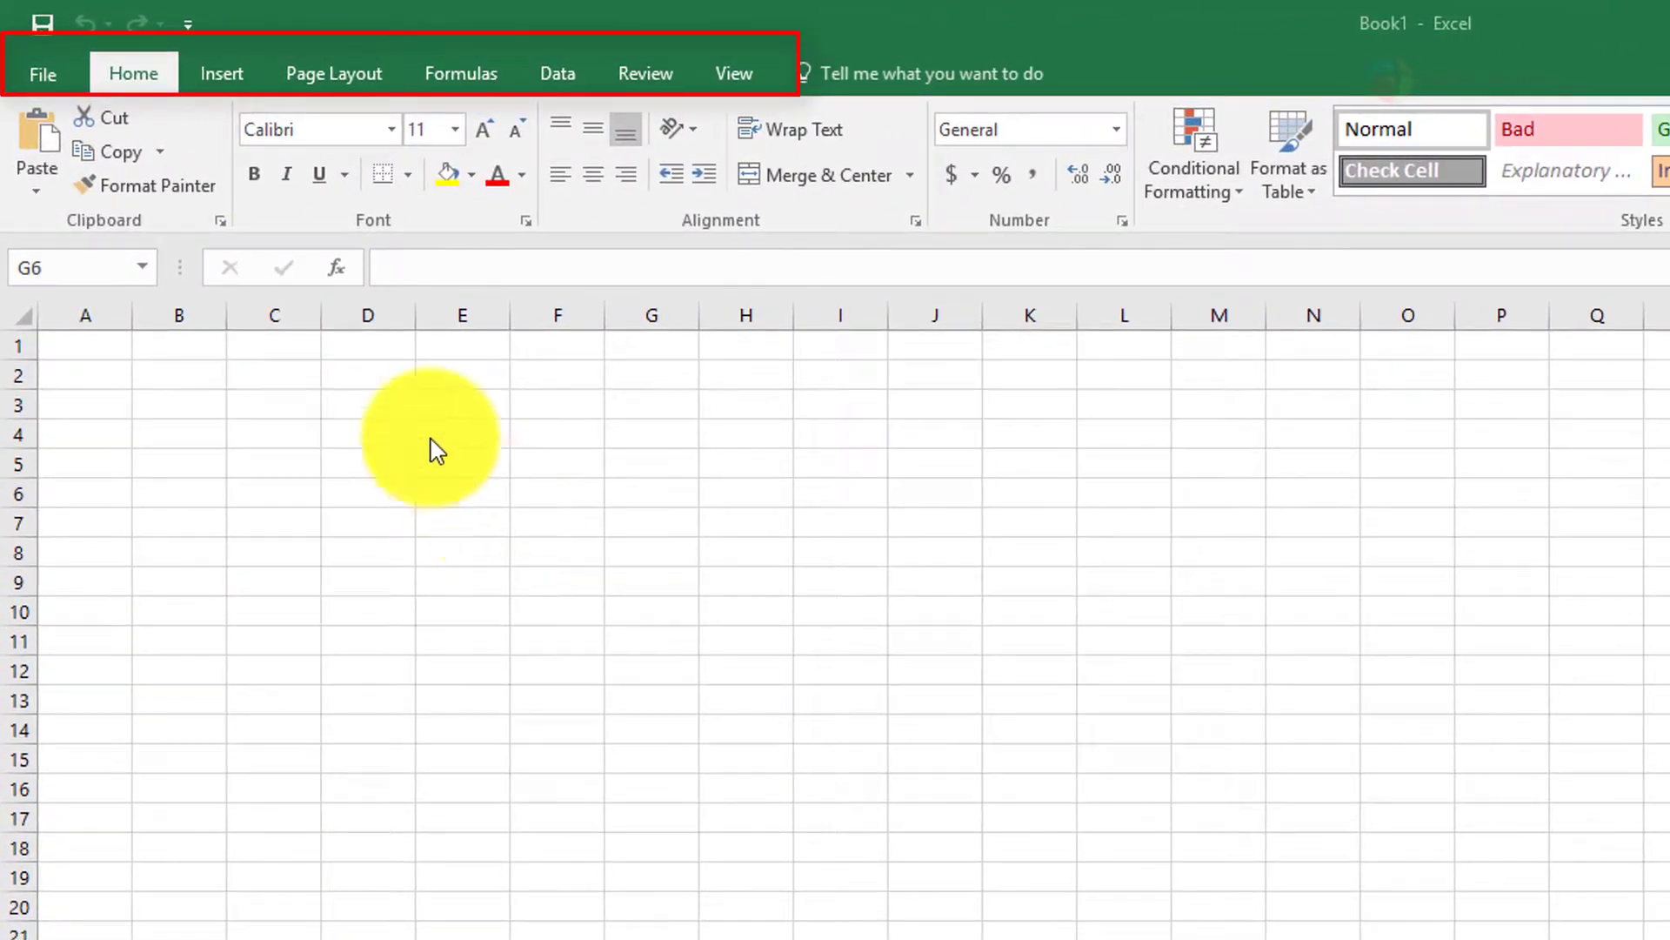
Look over the insert commands and the workbook's file management options, and return to the worksheet
left_click(220, 75)
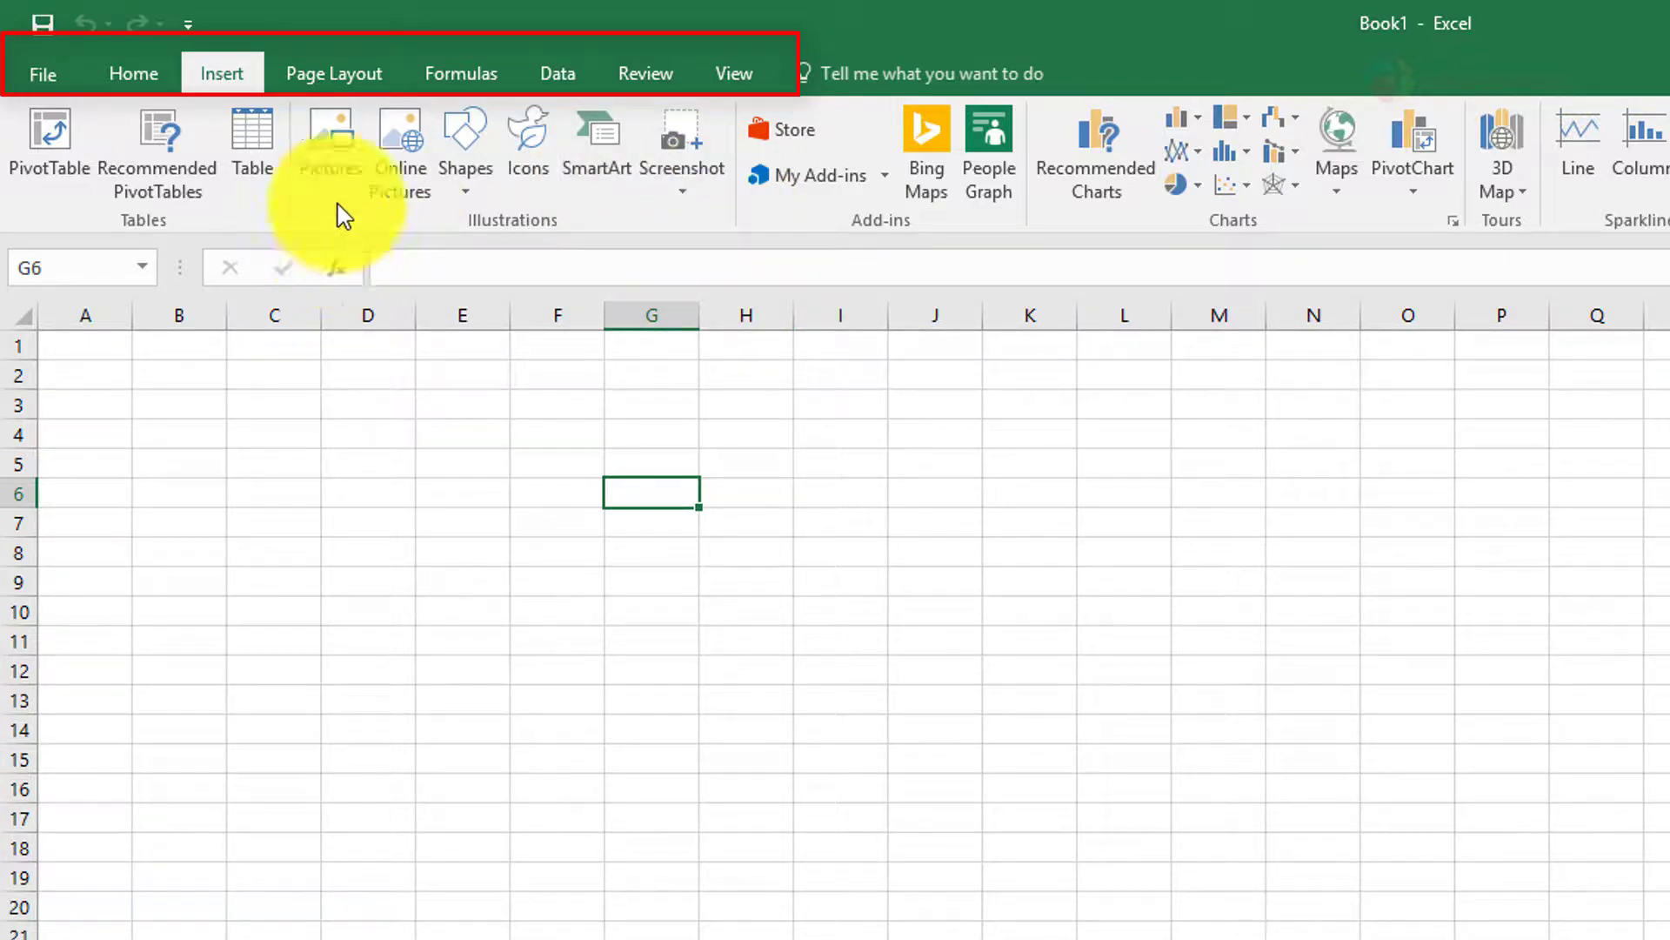
left_click(42, 78)
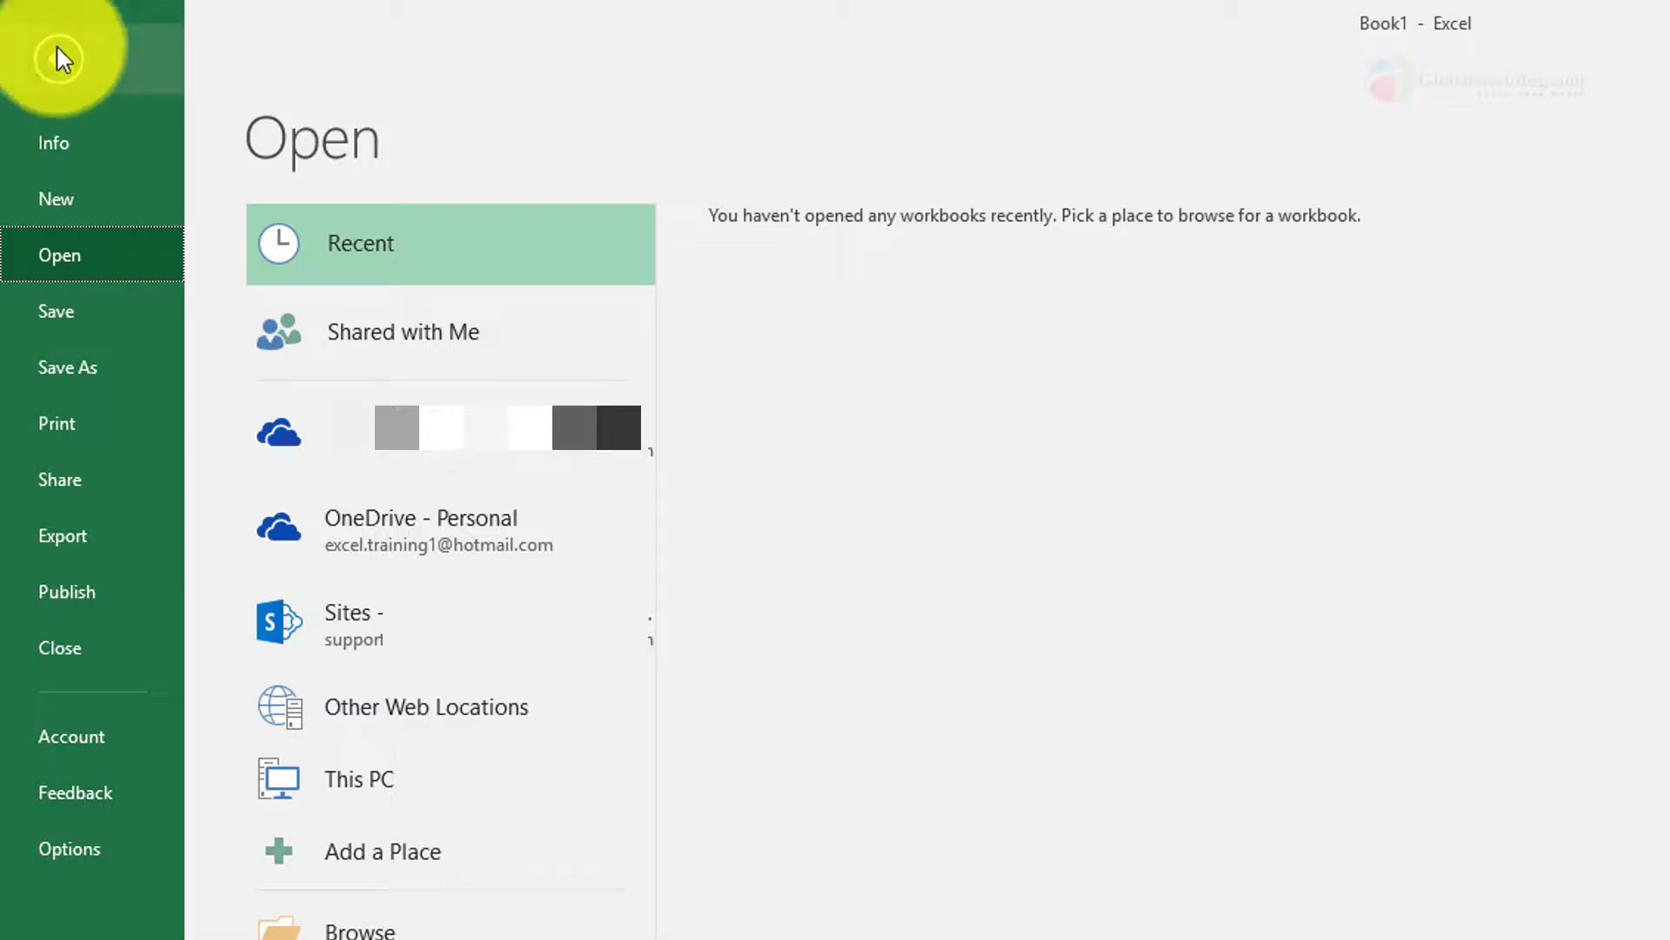
left_click(64, 62)
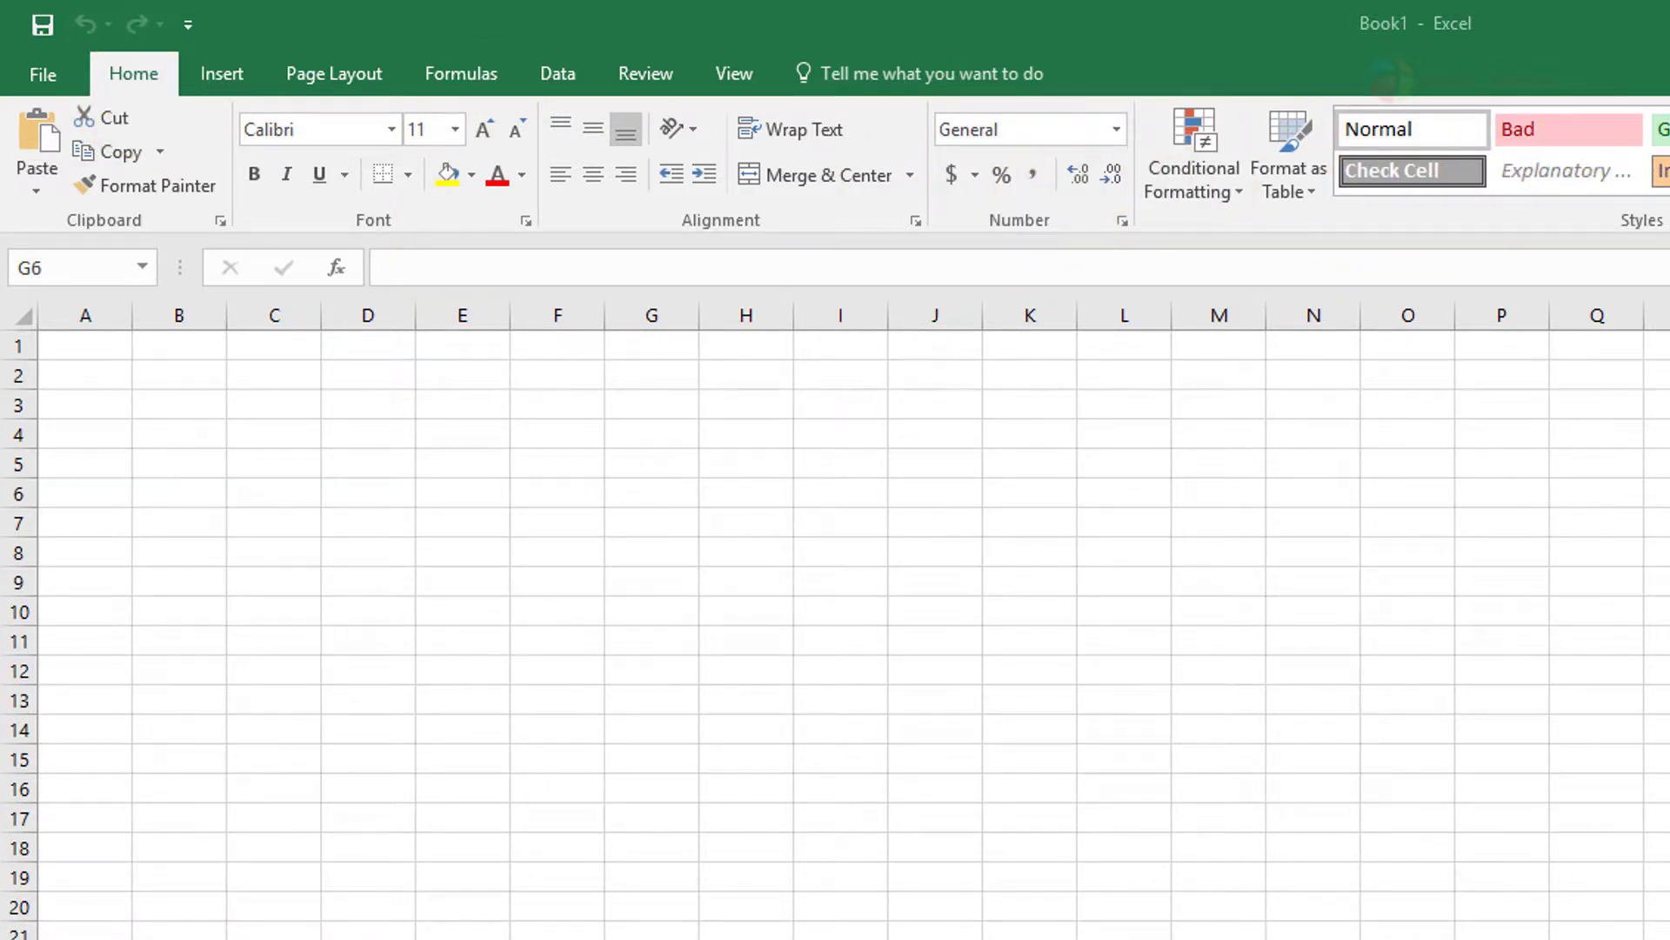
type("=SUM()")
key("Left")
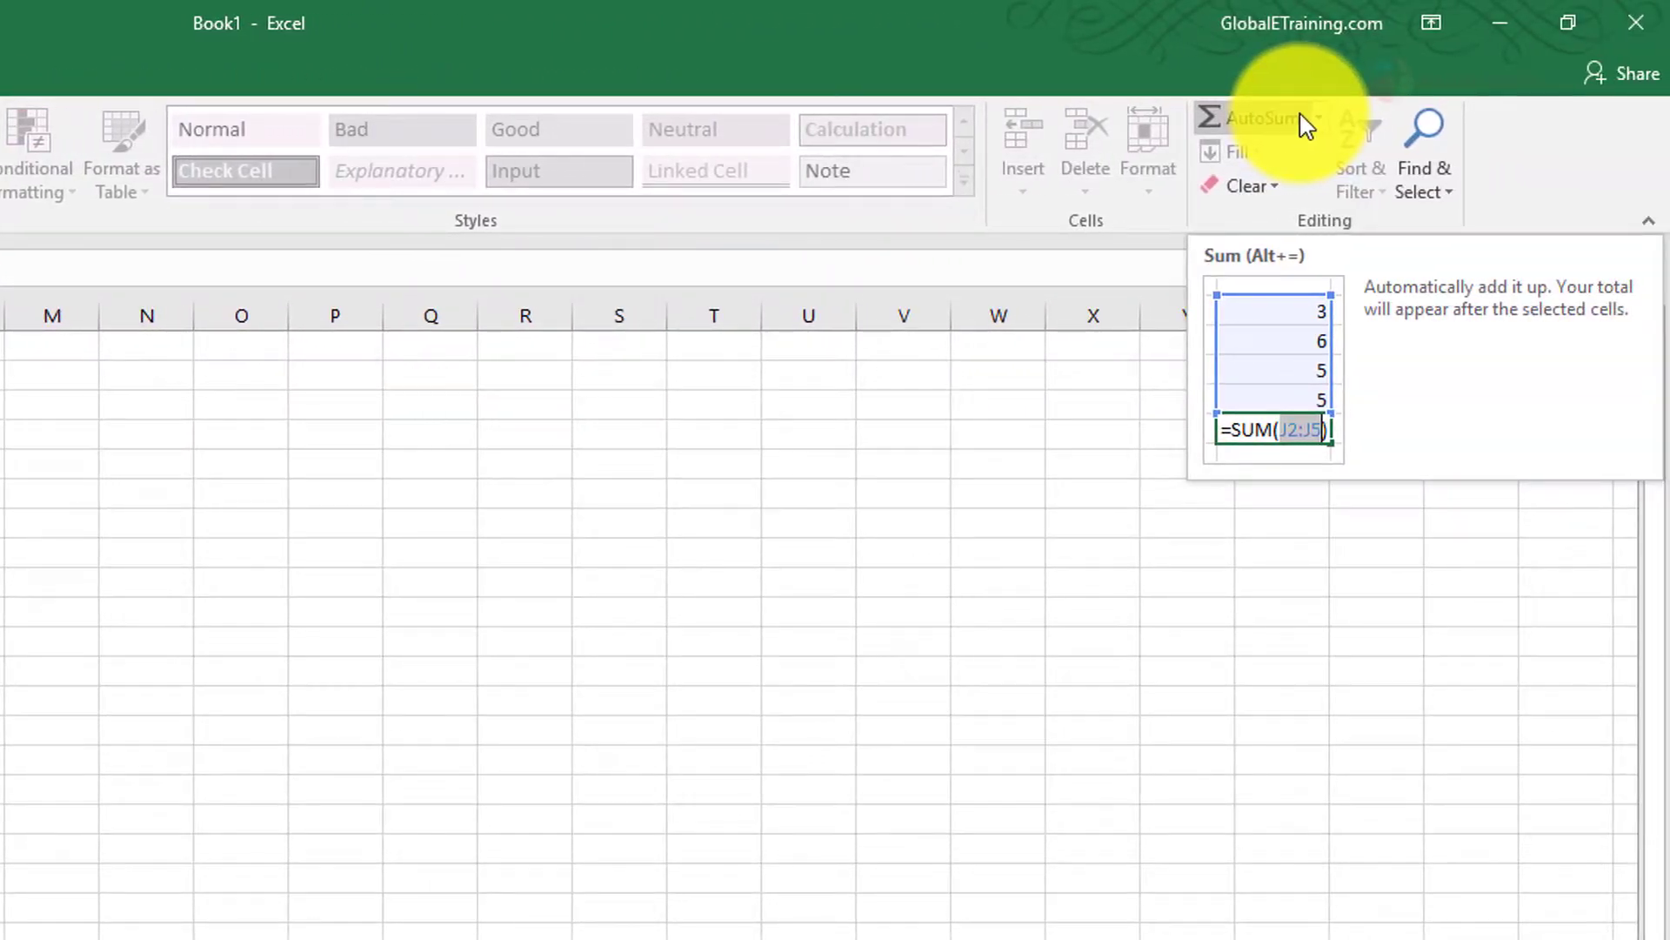
key("Escape")
Examine the sort and filter options and the ribbon commands for inserting, page layout, formulas, data and reviewing
left_click(1385, 156)
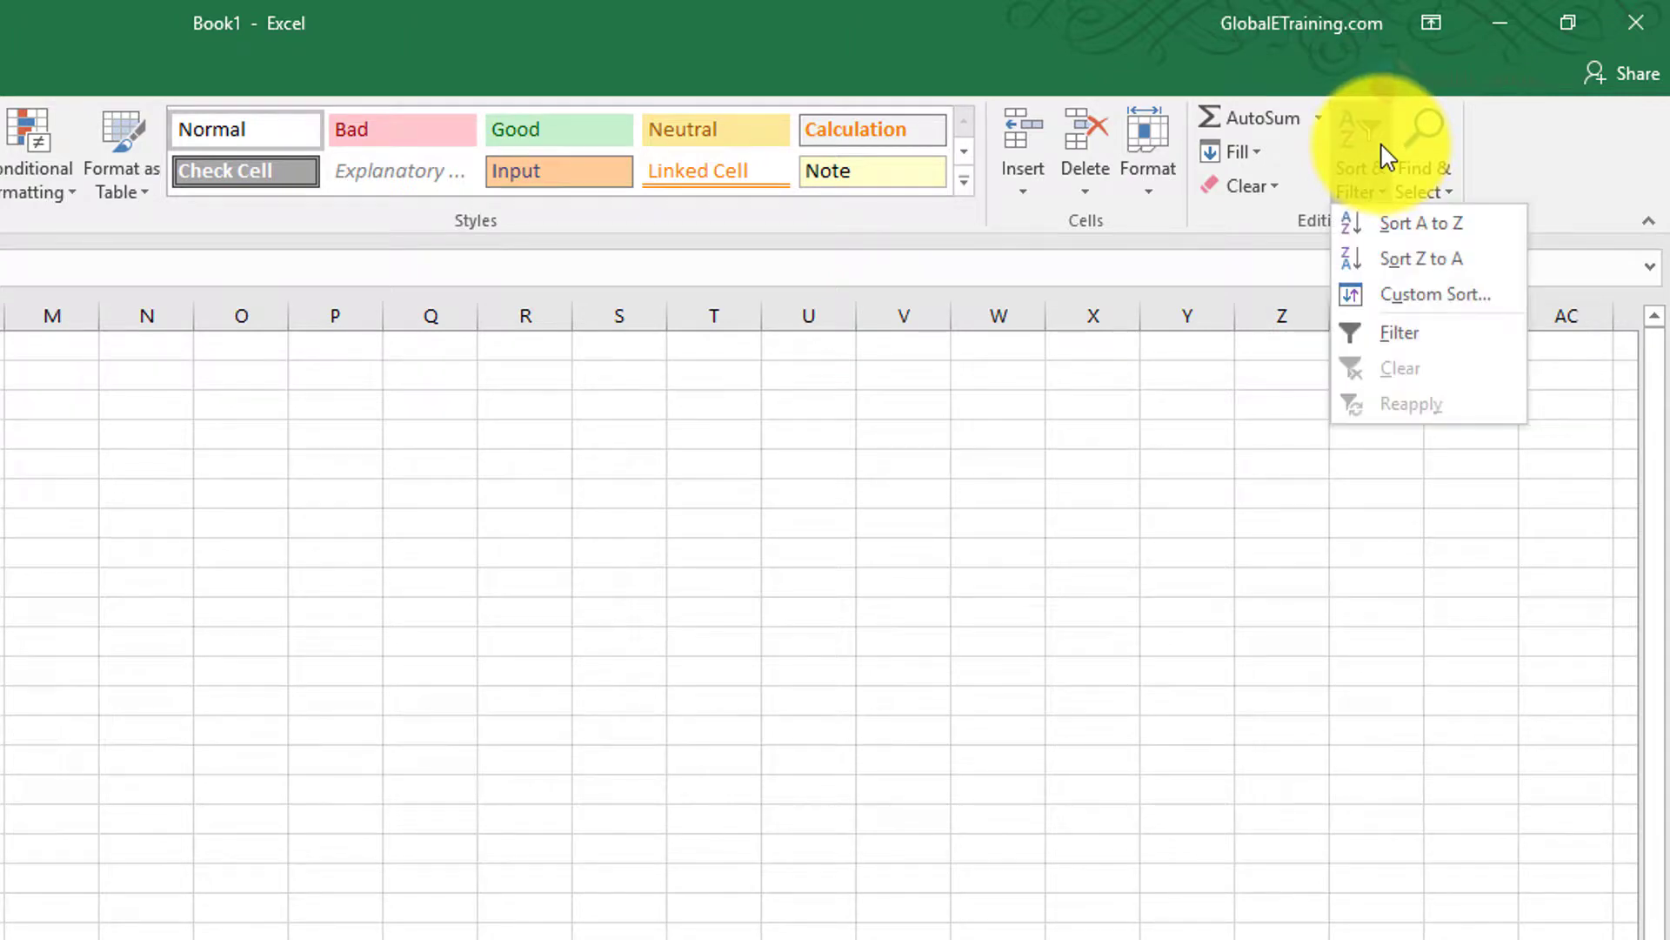
left_click(1161, 63)
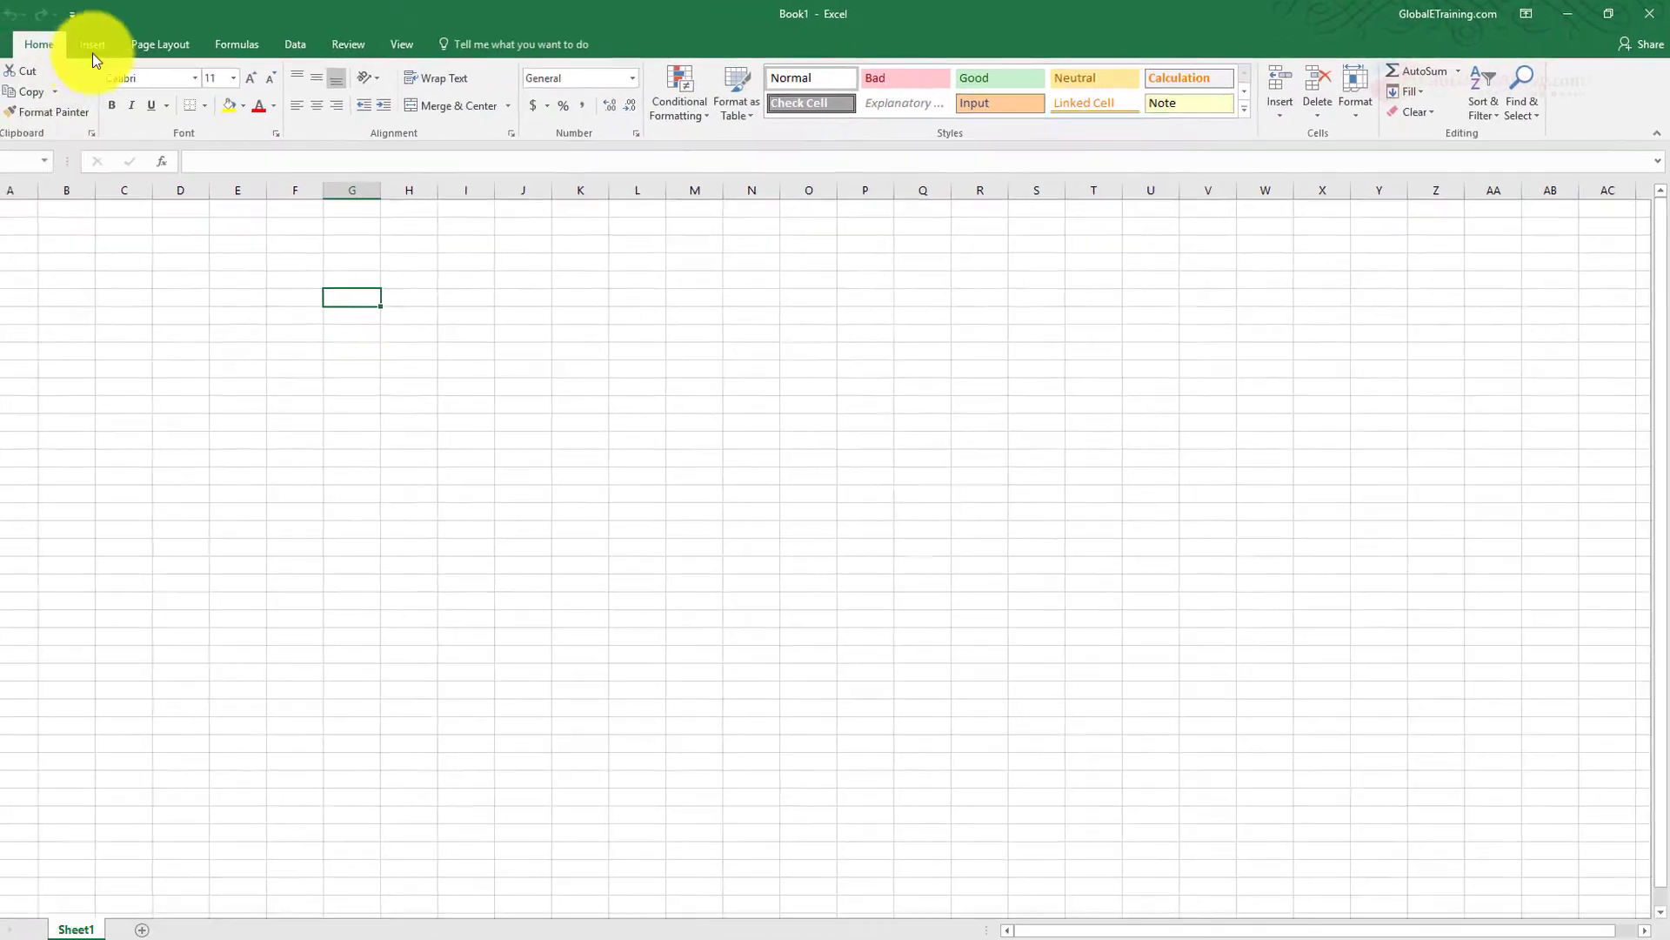
left_click(93, 51)
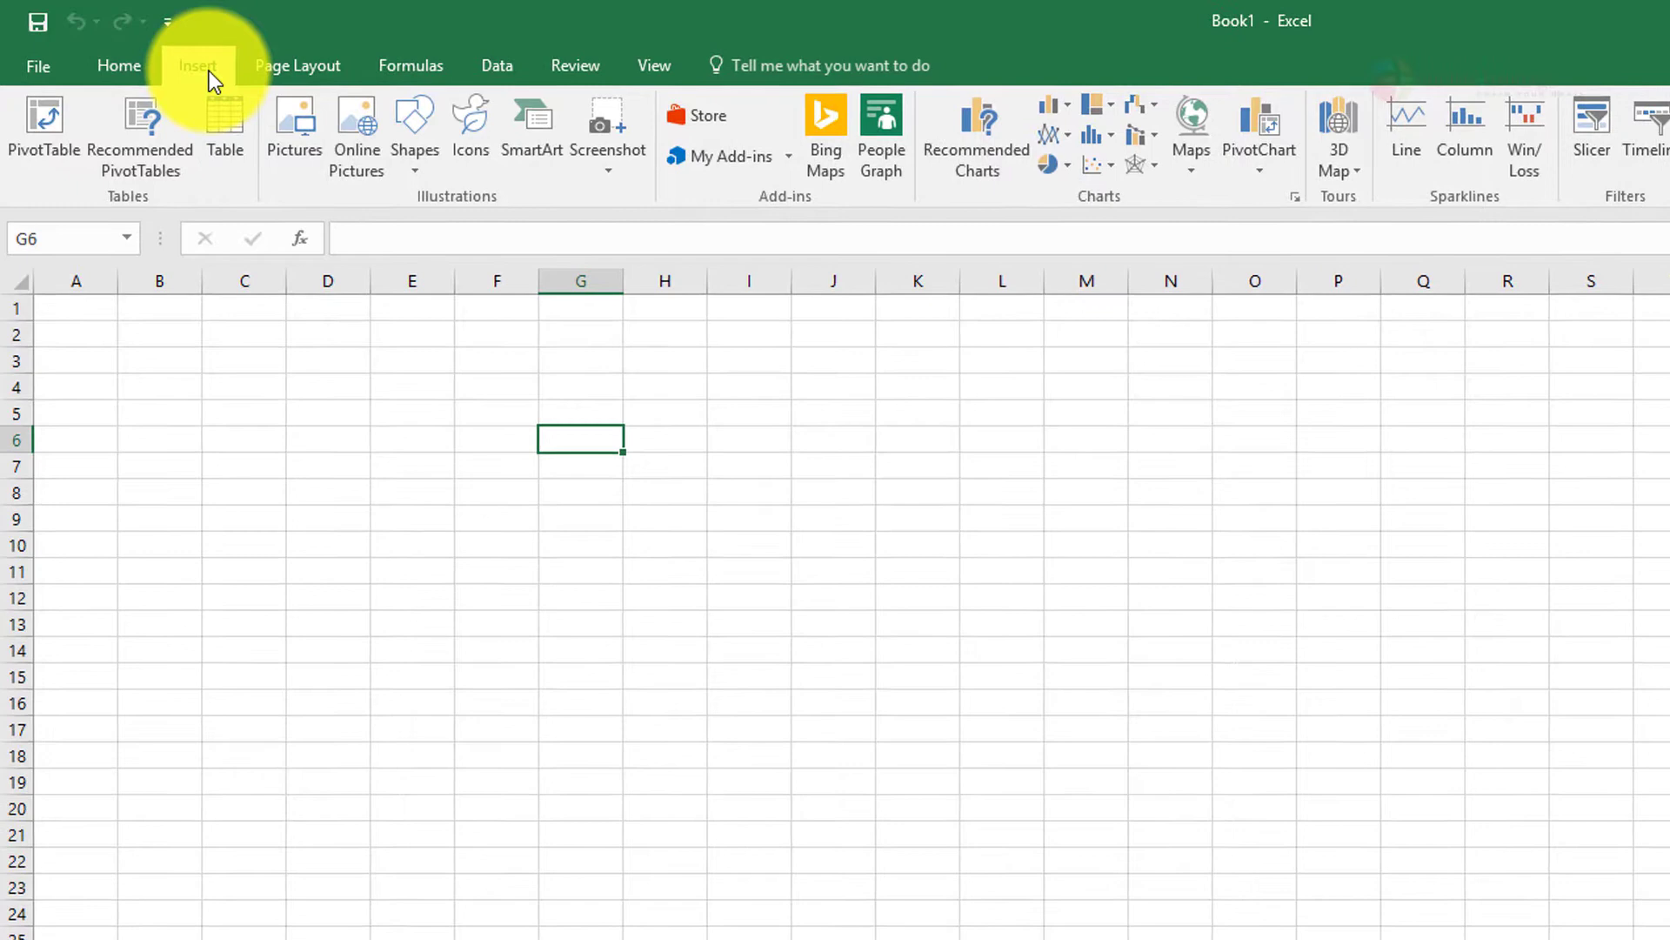
left_click(328, 67)
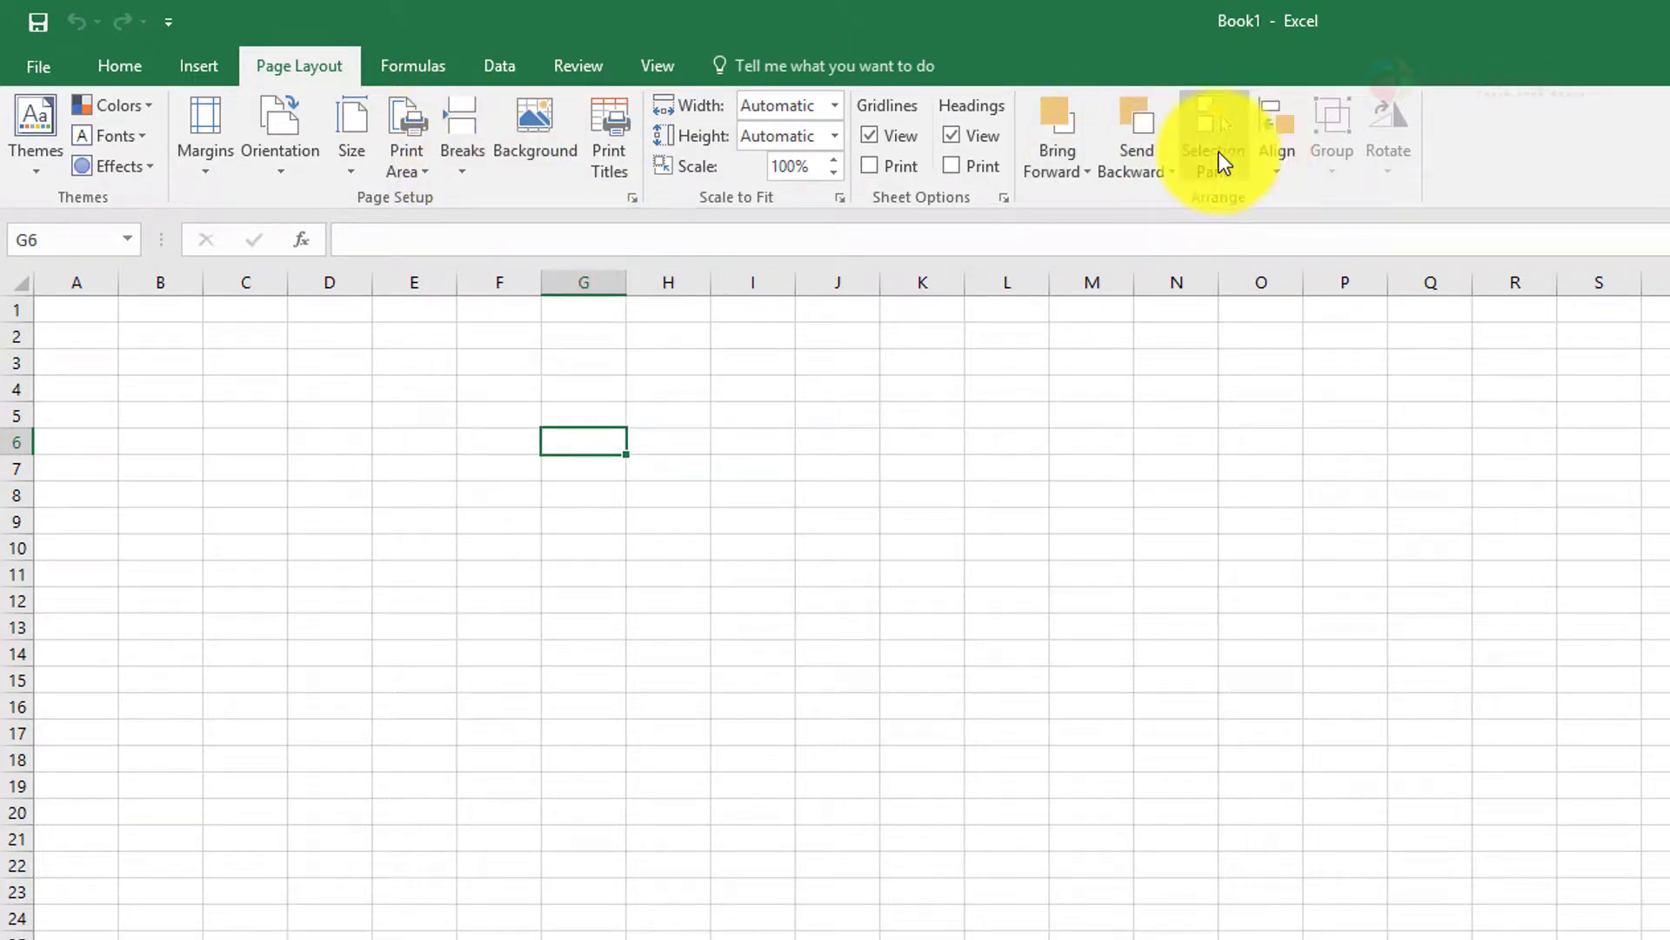
left_click(415, 65)
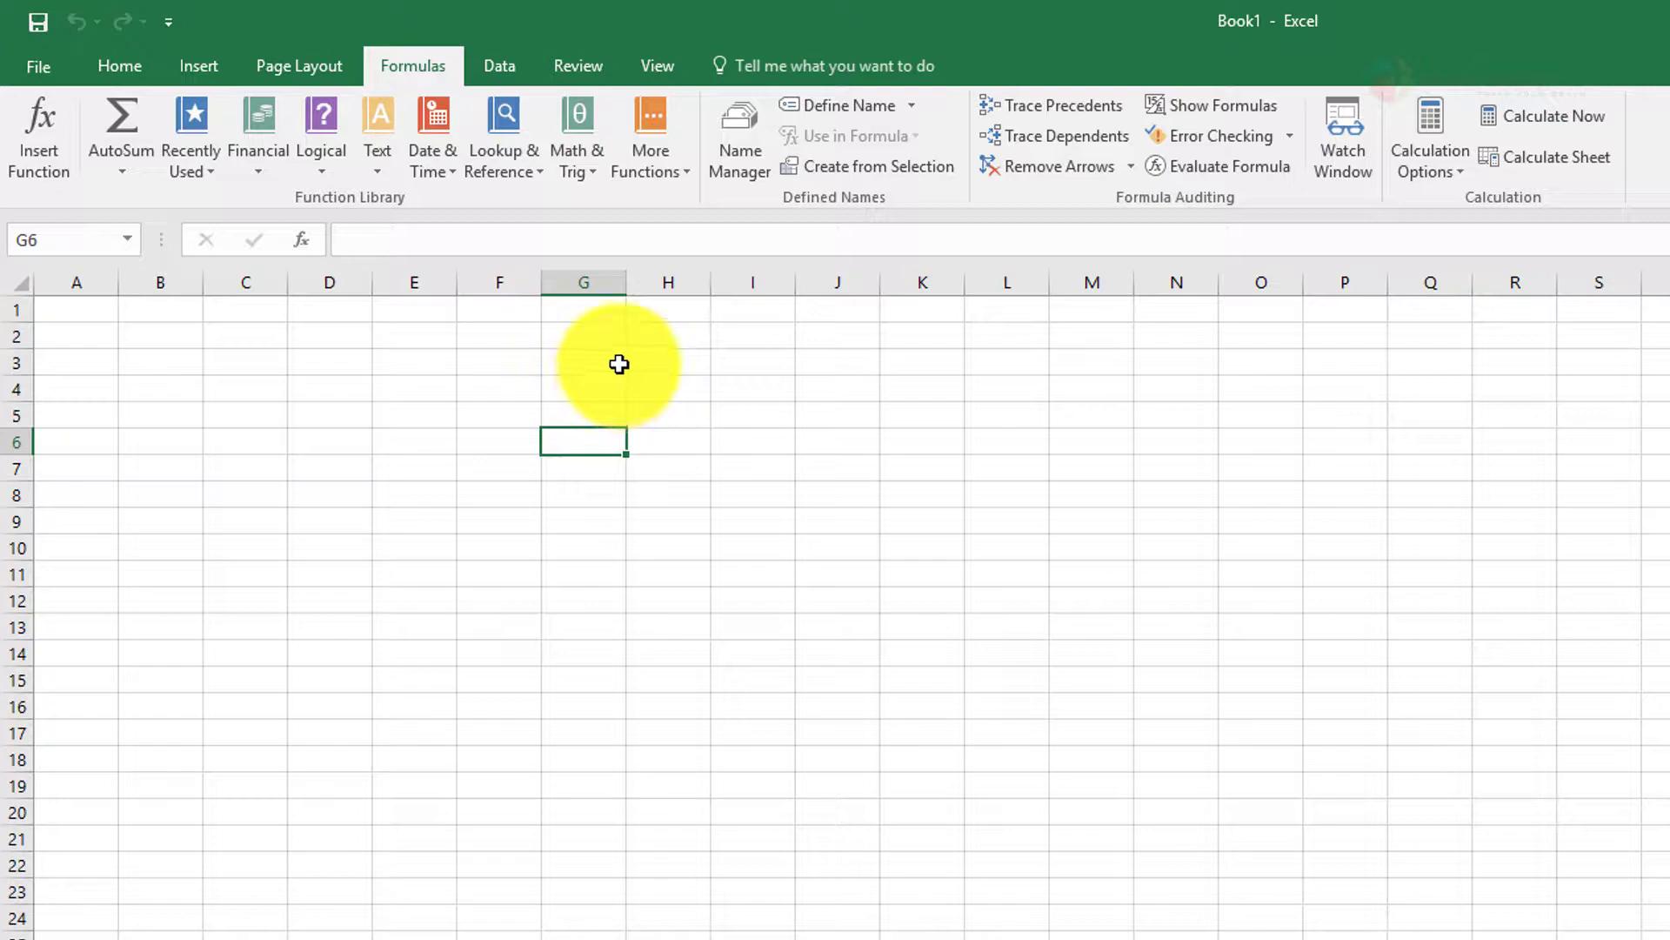
left_click(501, 67)
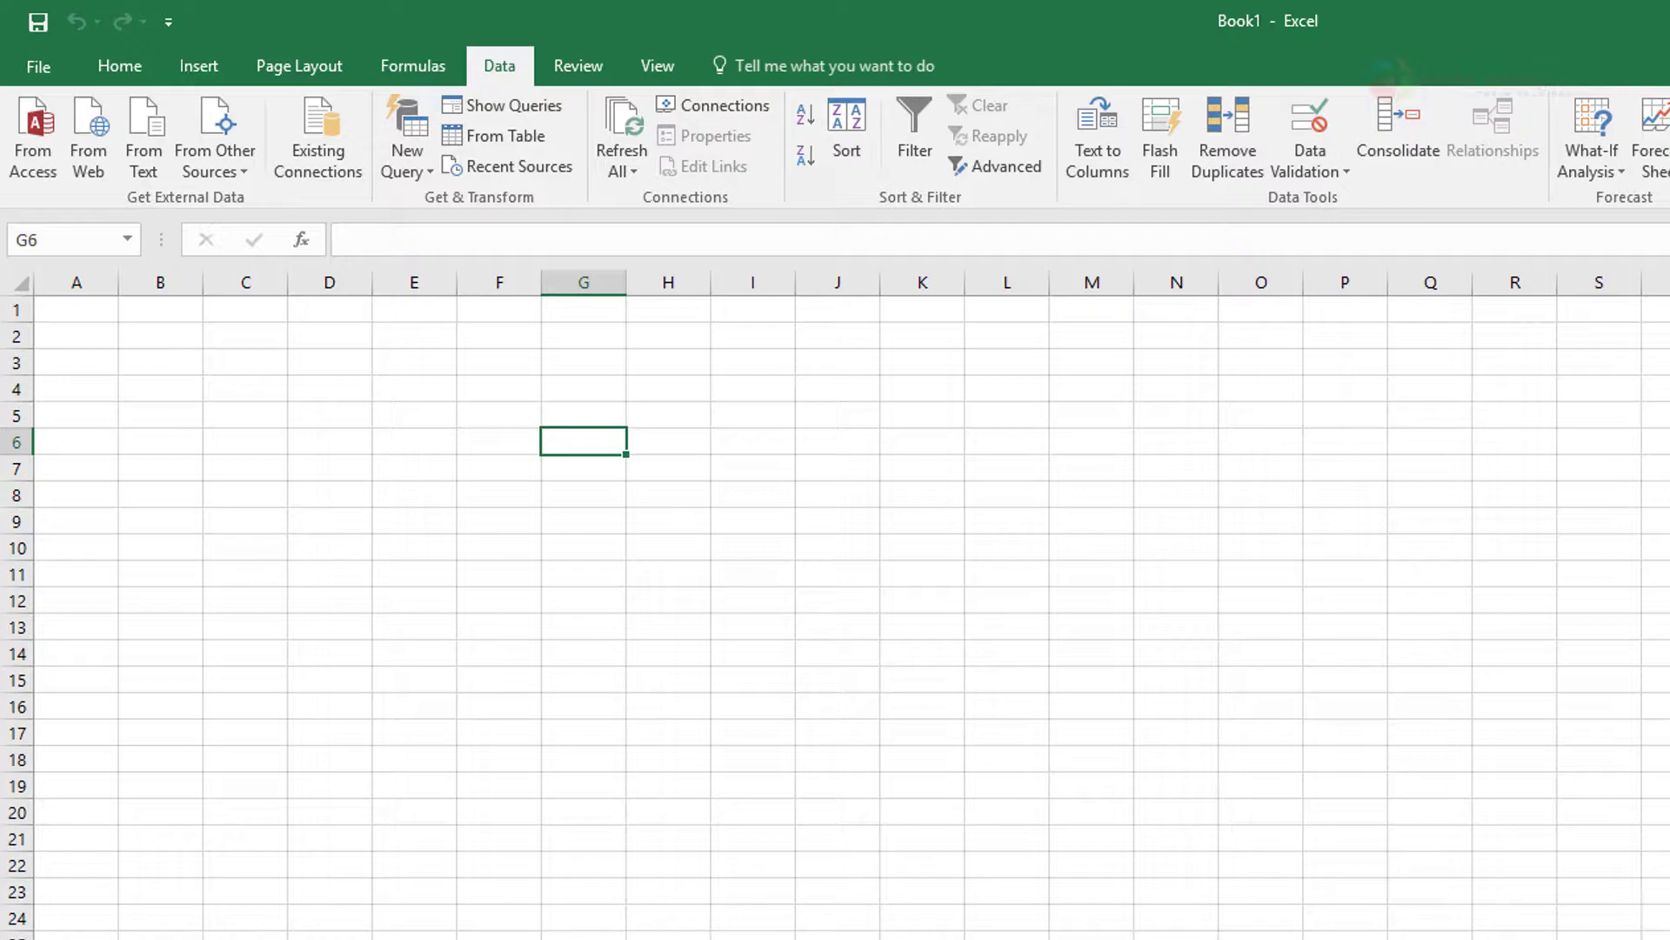
left_click(568, 63)
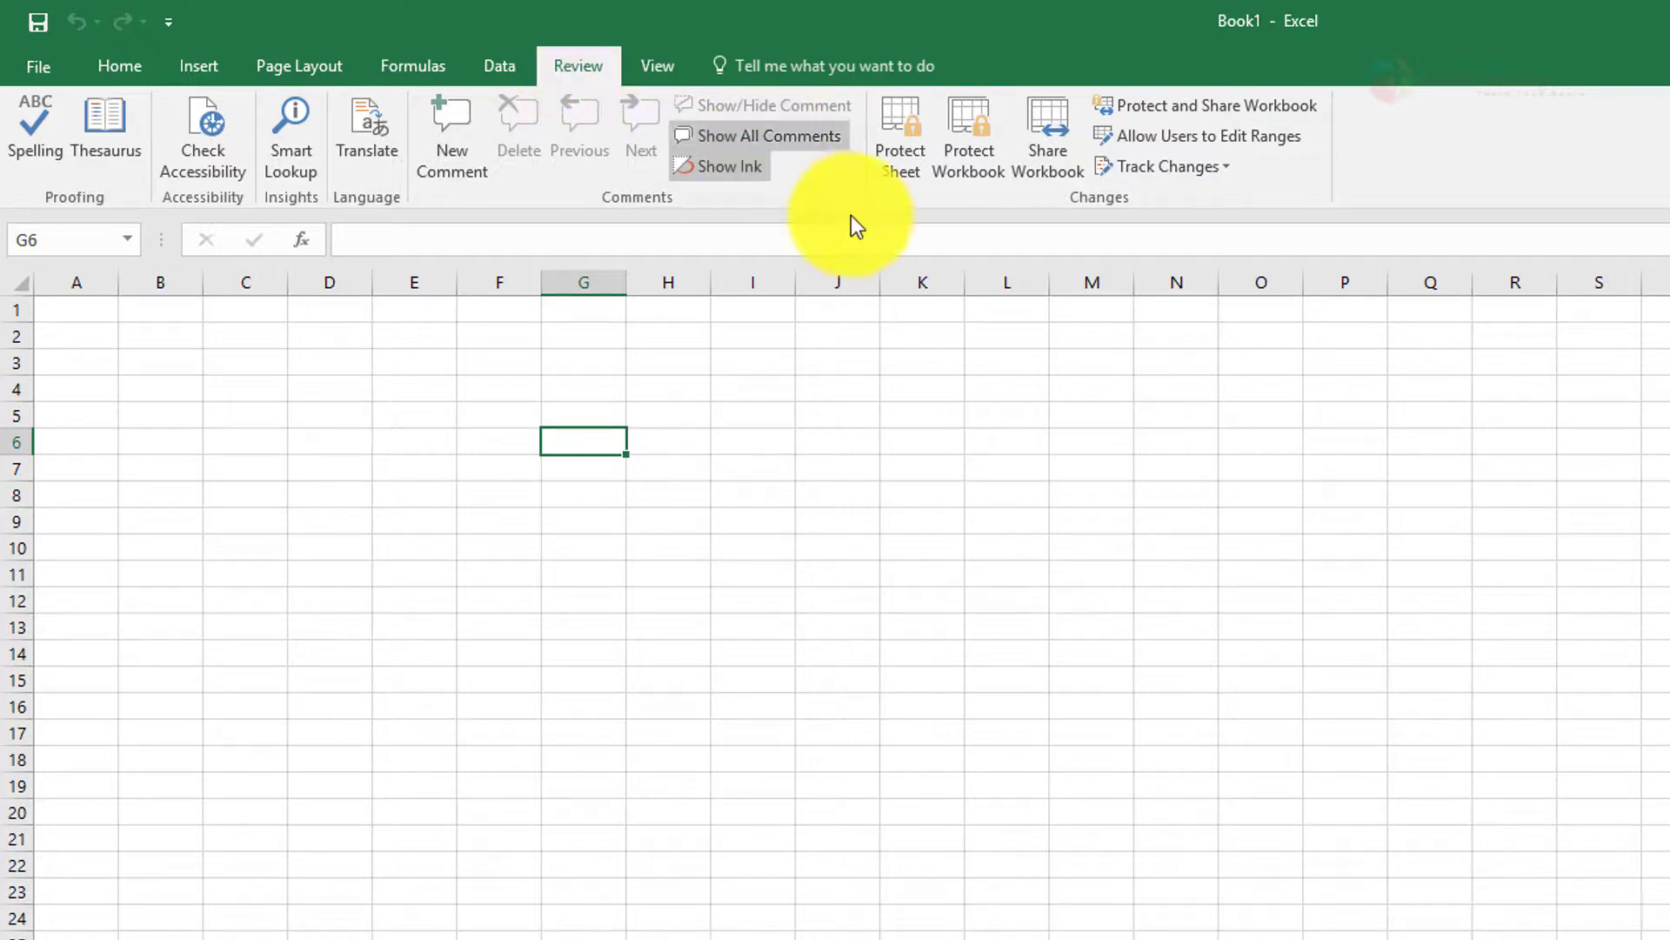
Hide the worksheet's gridlines, row and column headings, and the formula bar
left_click(667, 66)
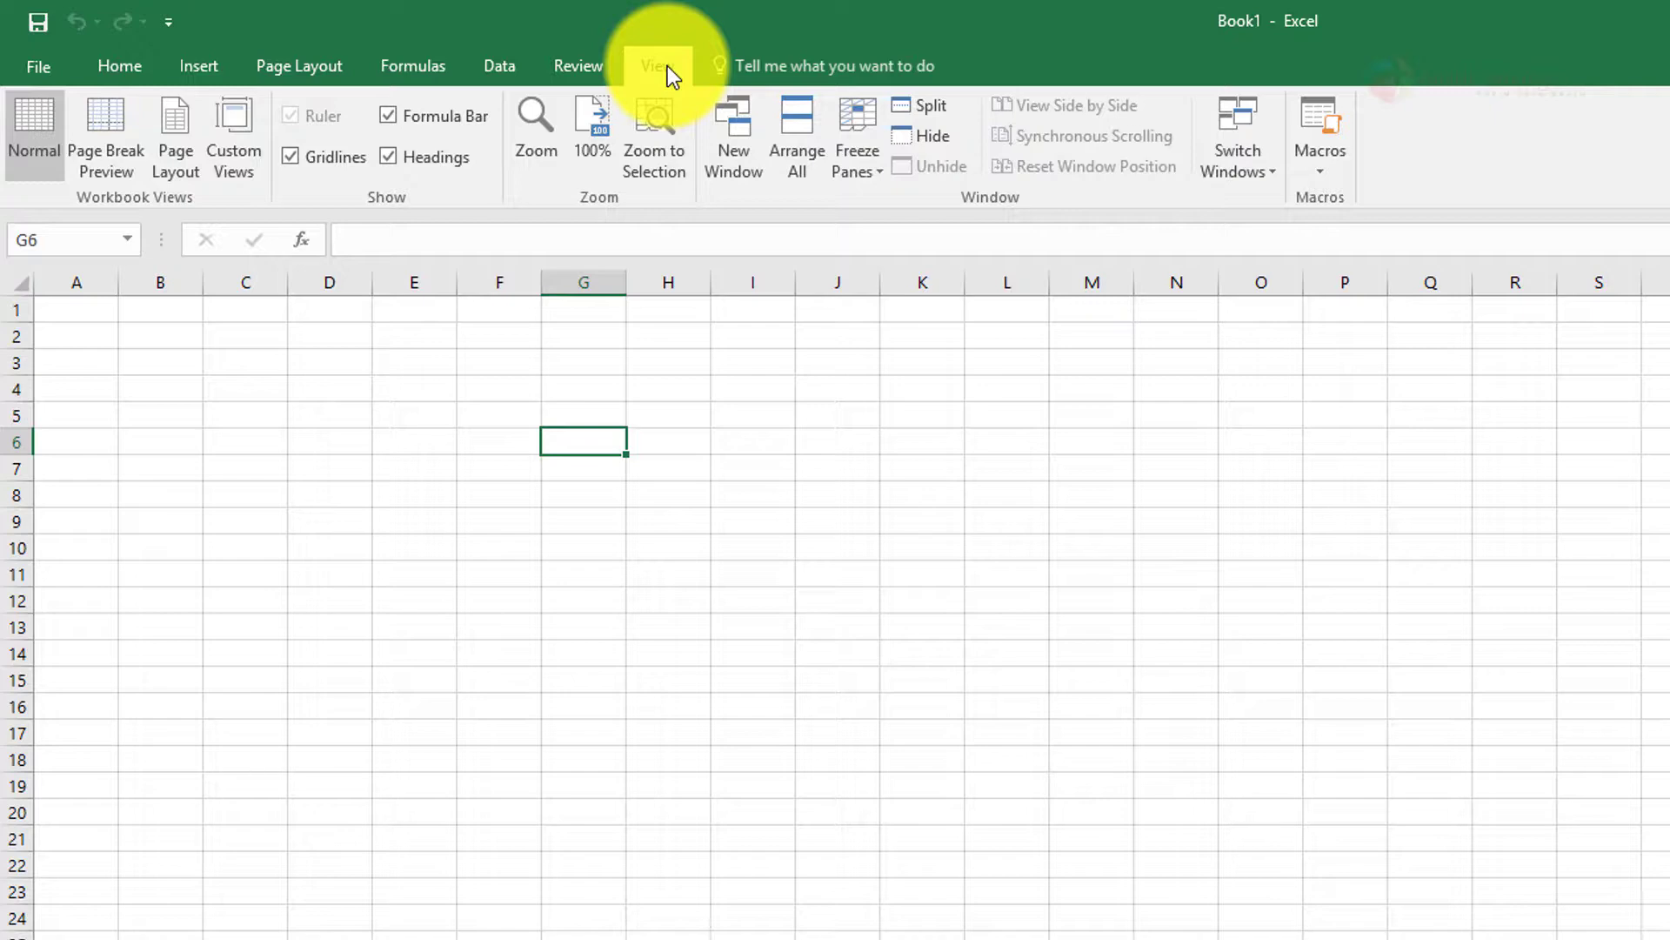
left_click(341, 155)
left_click(440, 155)
left_click(433, 116)
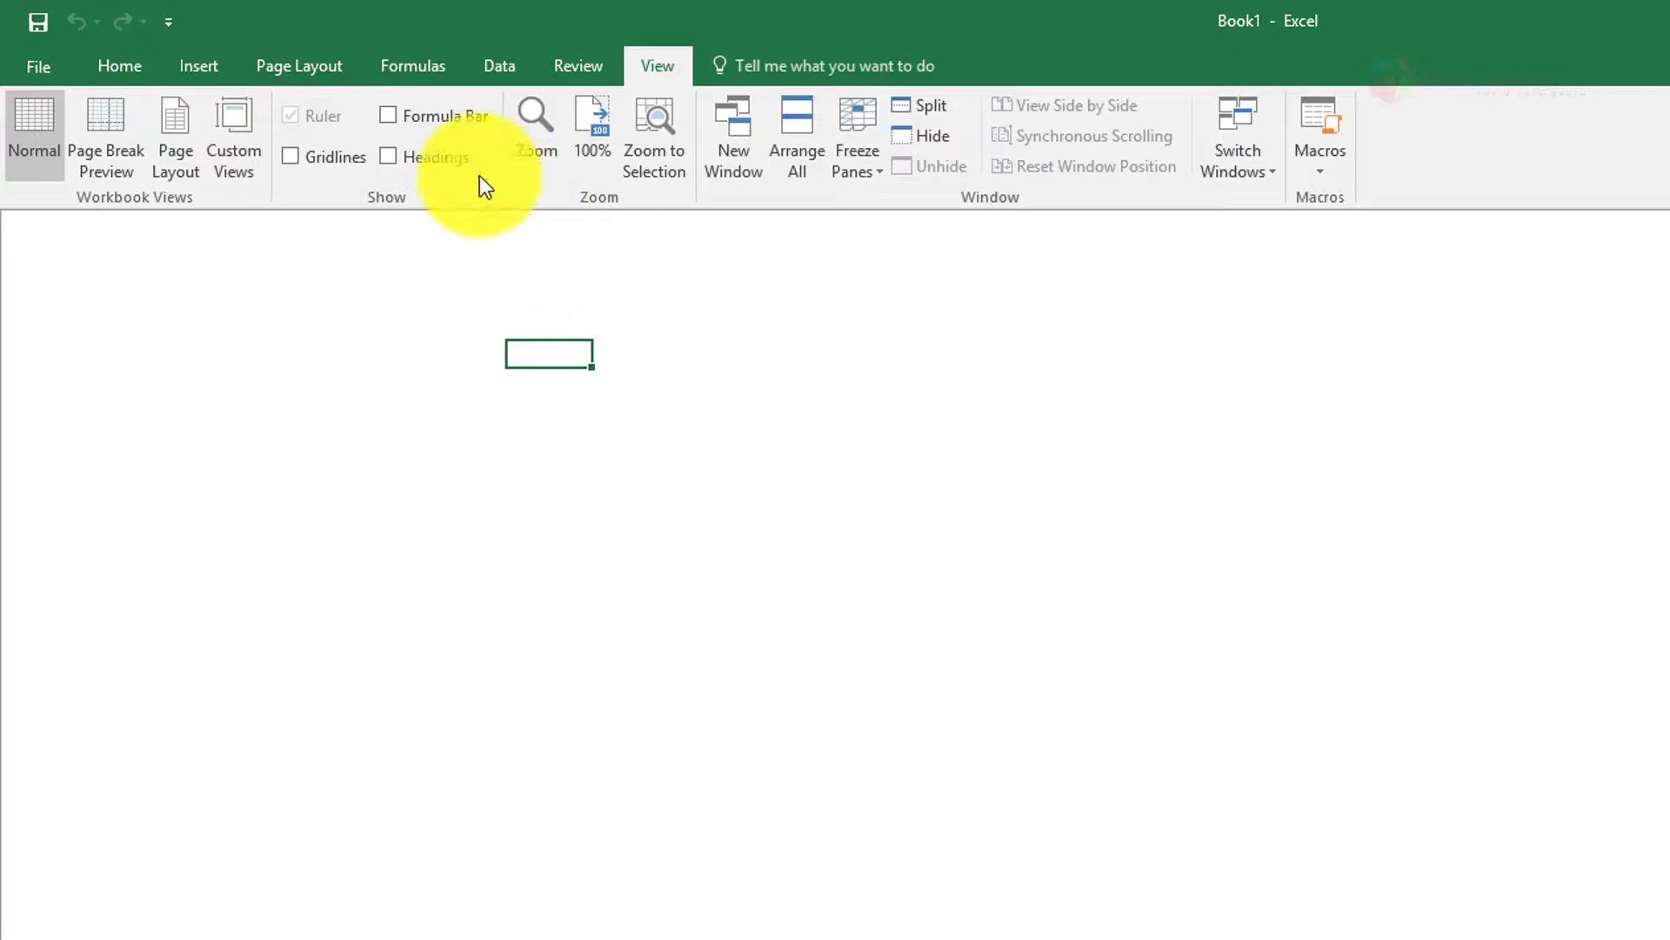
Show the row and column headings, the formula bar and the gridlines again
left_click(439, 157)
left_click(435, 118)
left_click(332, 156)
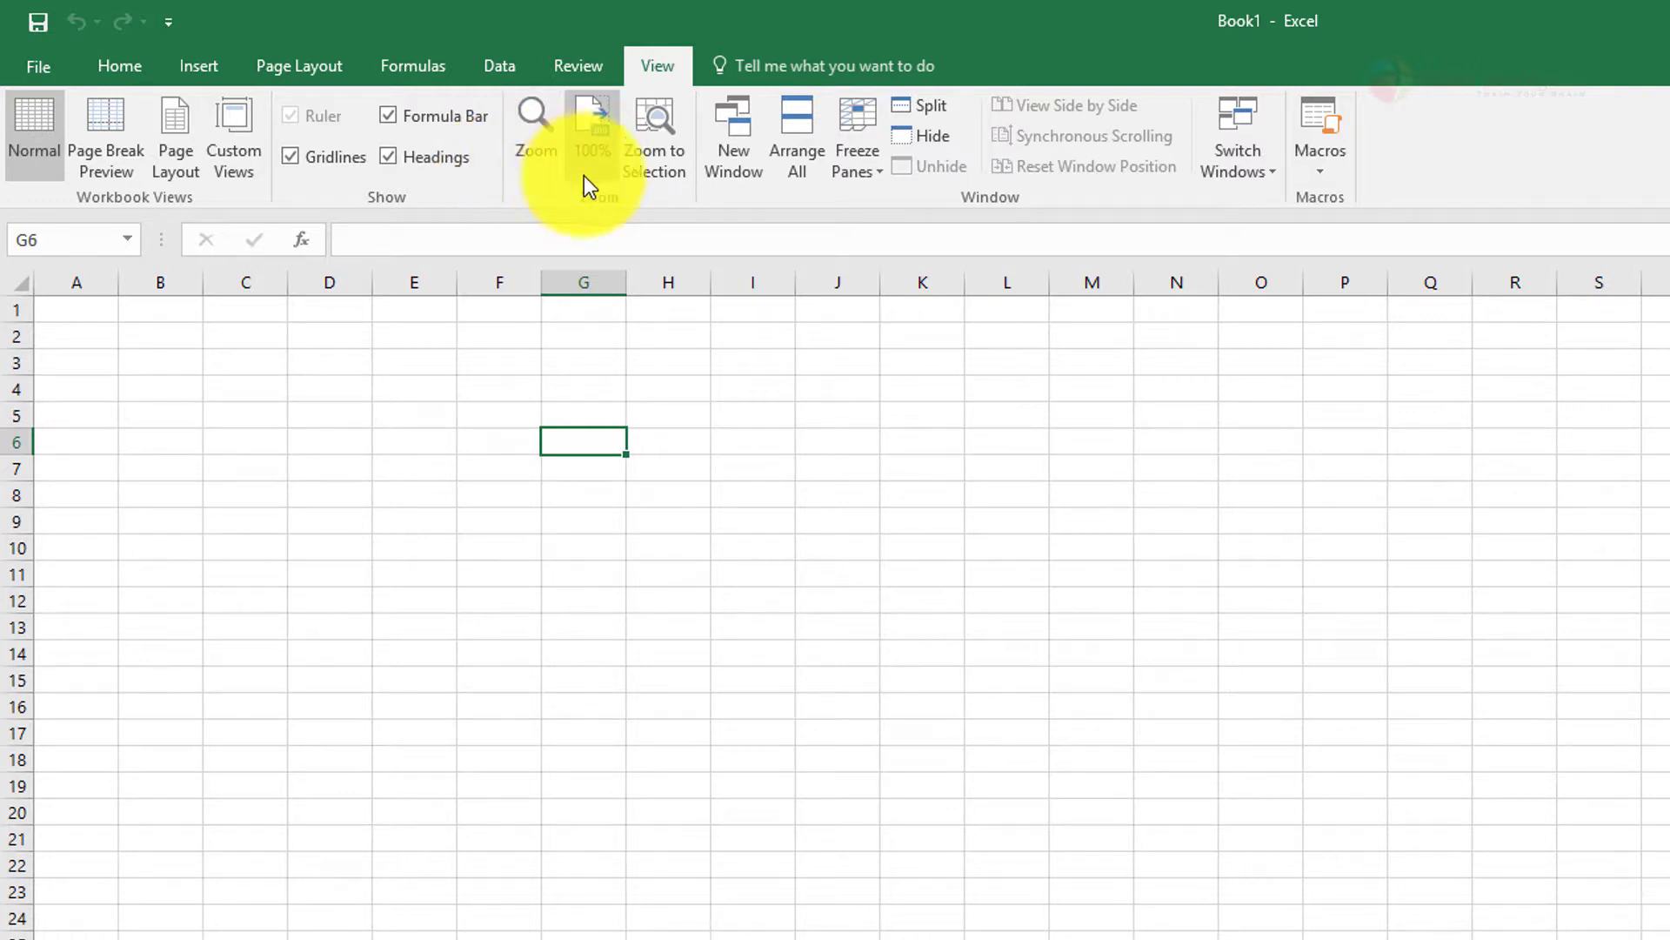
View the available options for freezing panes
left_click(875, 176)
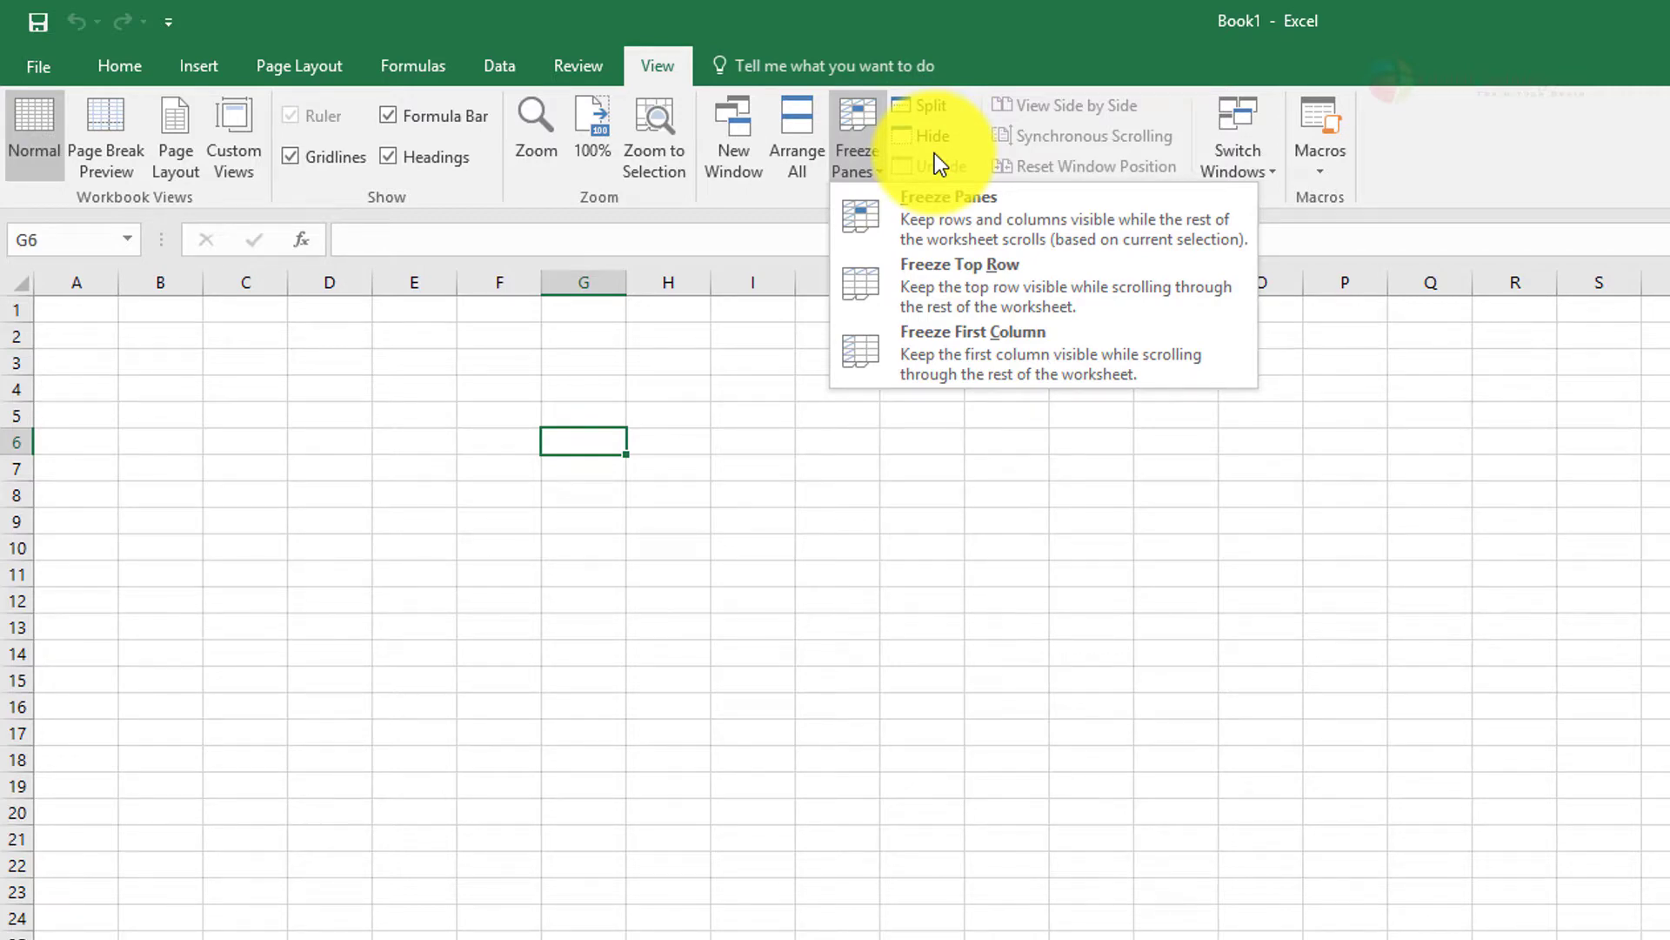
left_click(1570, 146)
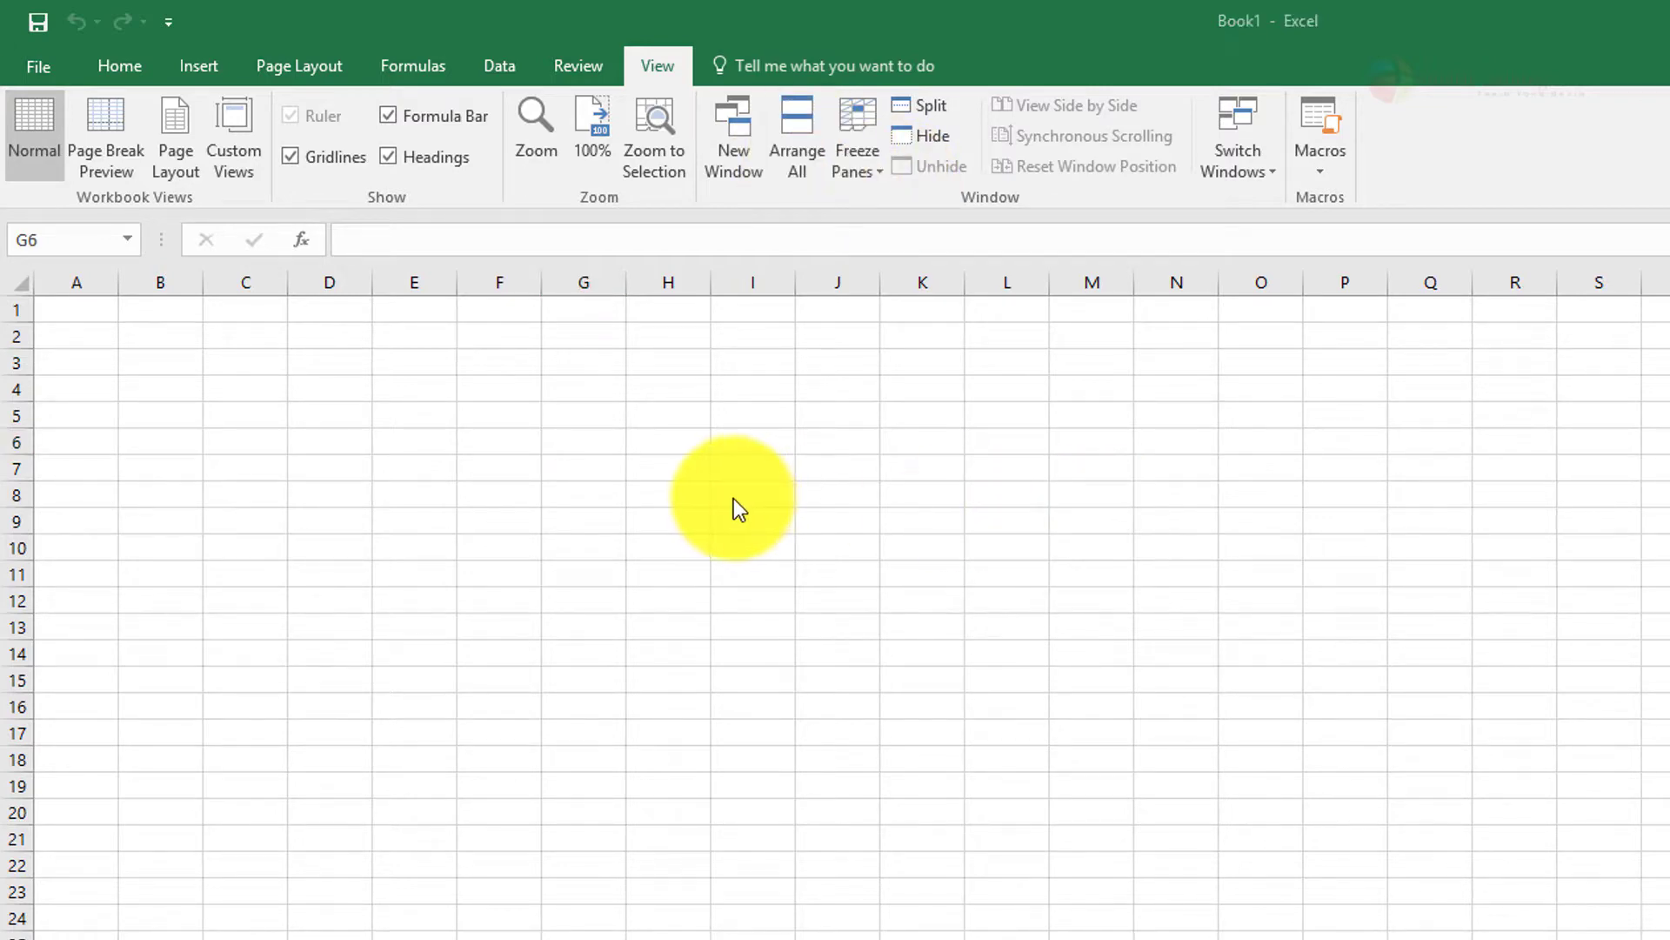
Add a new custom tab below View in the ribbon customization settings
left_click(44, 69)
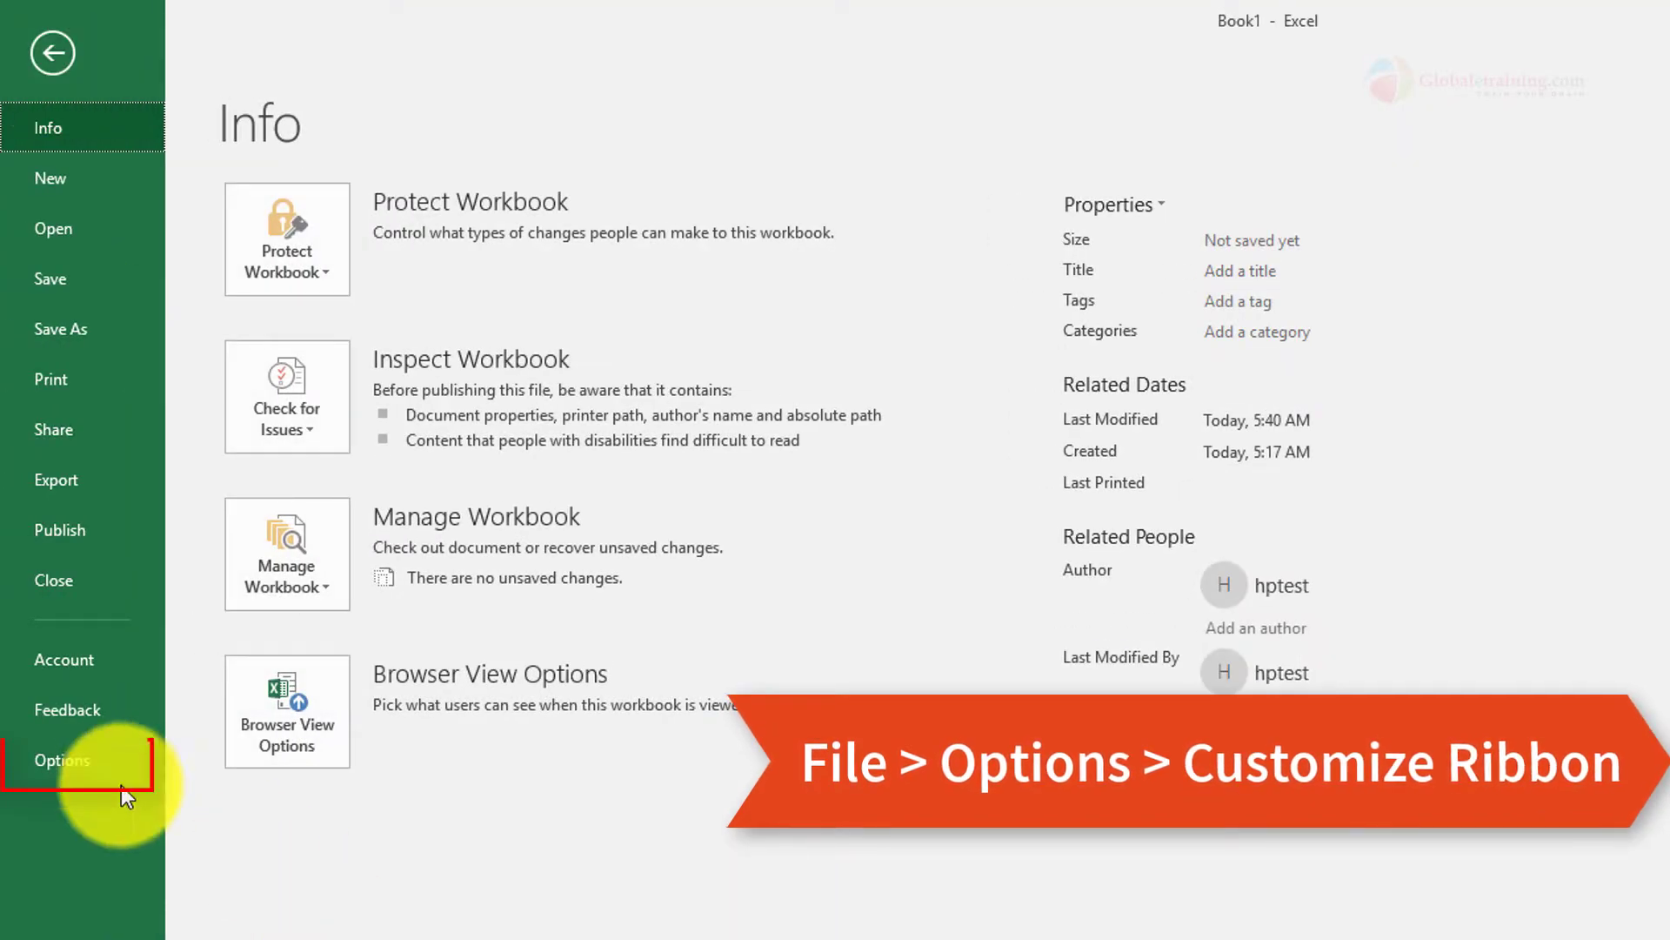
left_click(97, 764)
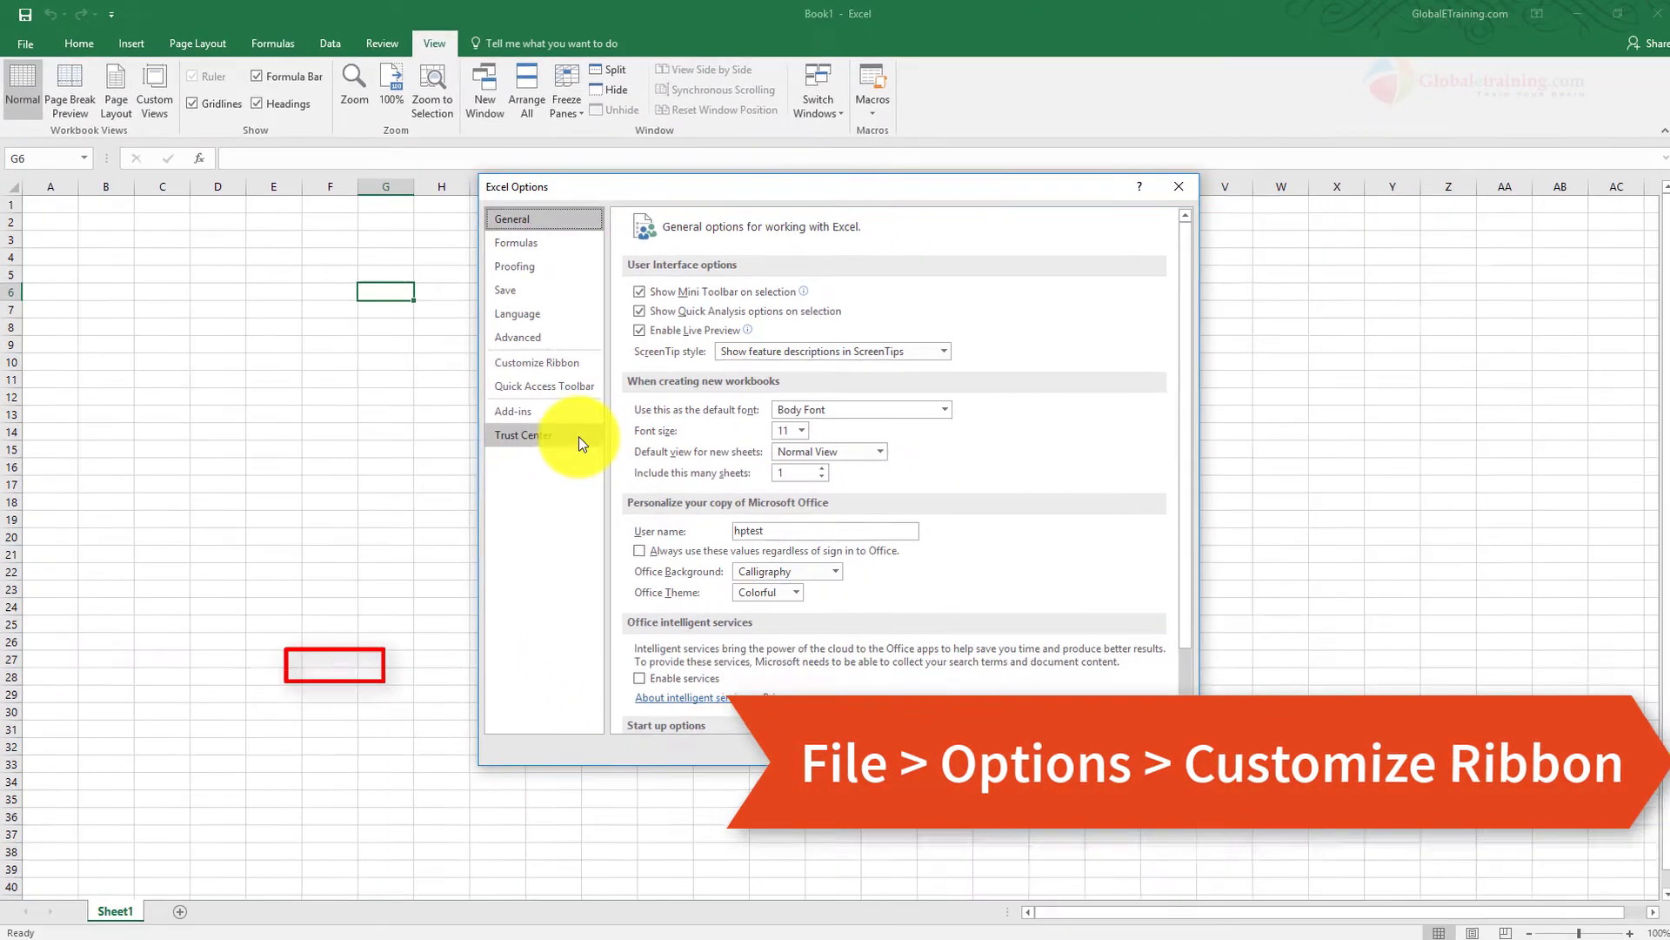
left_click(558, 363)
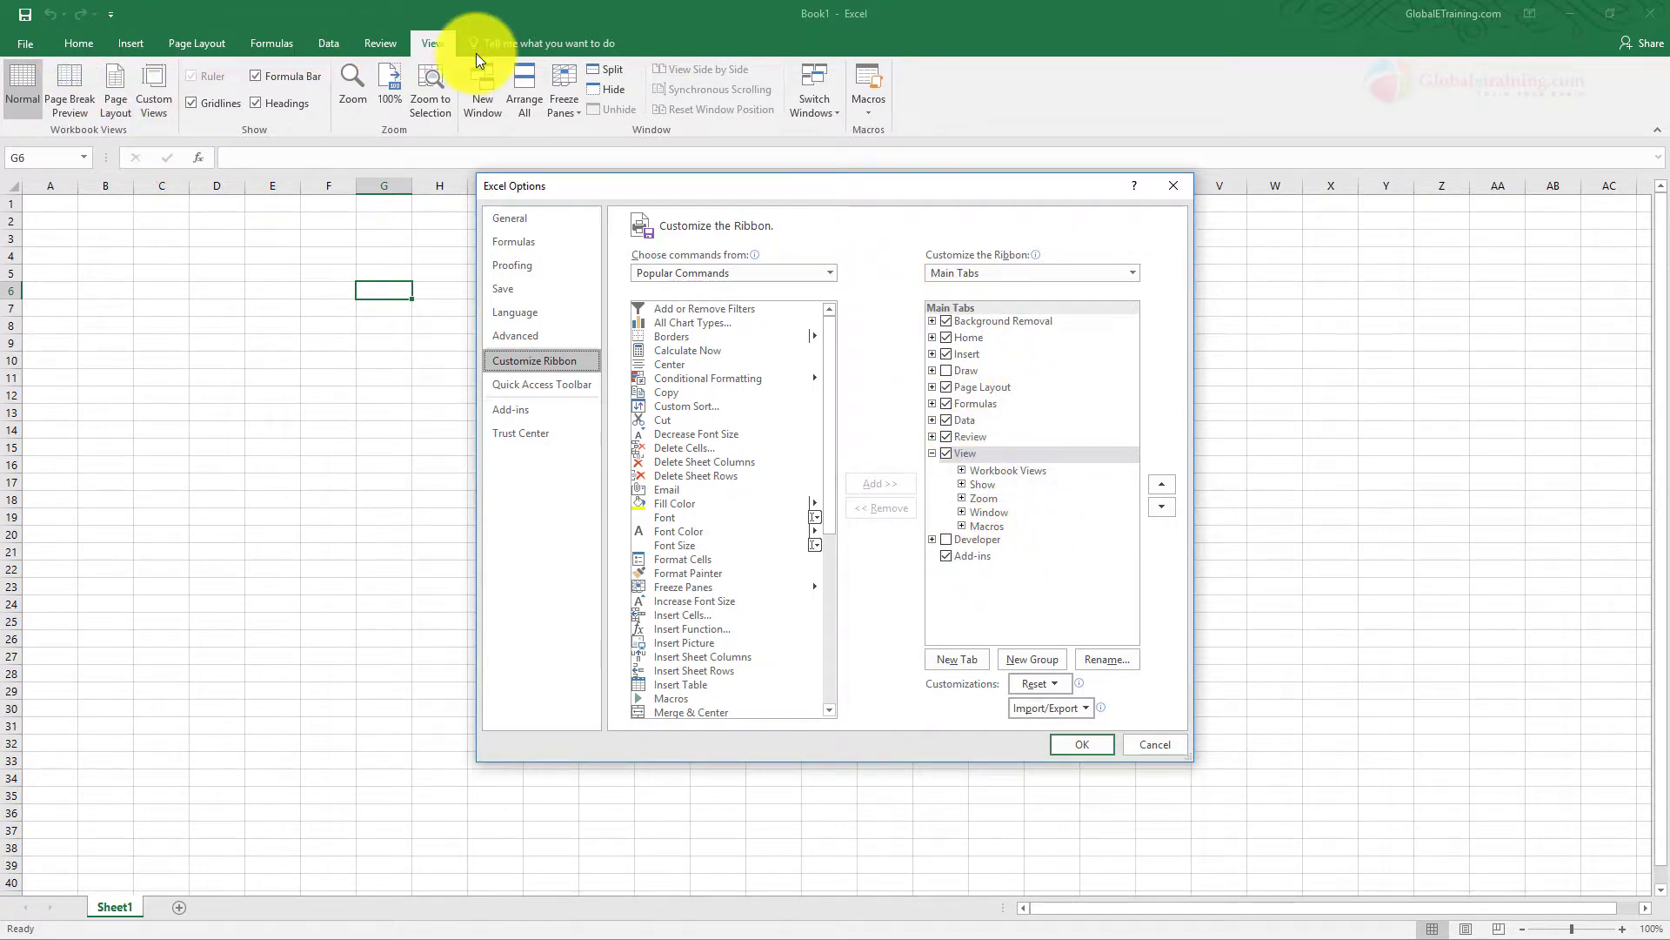
left_click(966, 660)
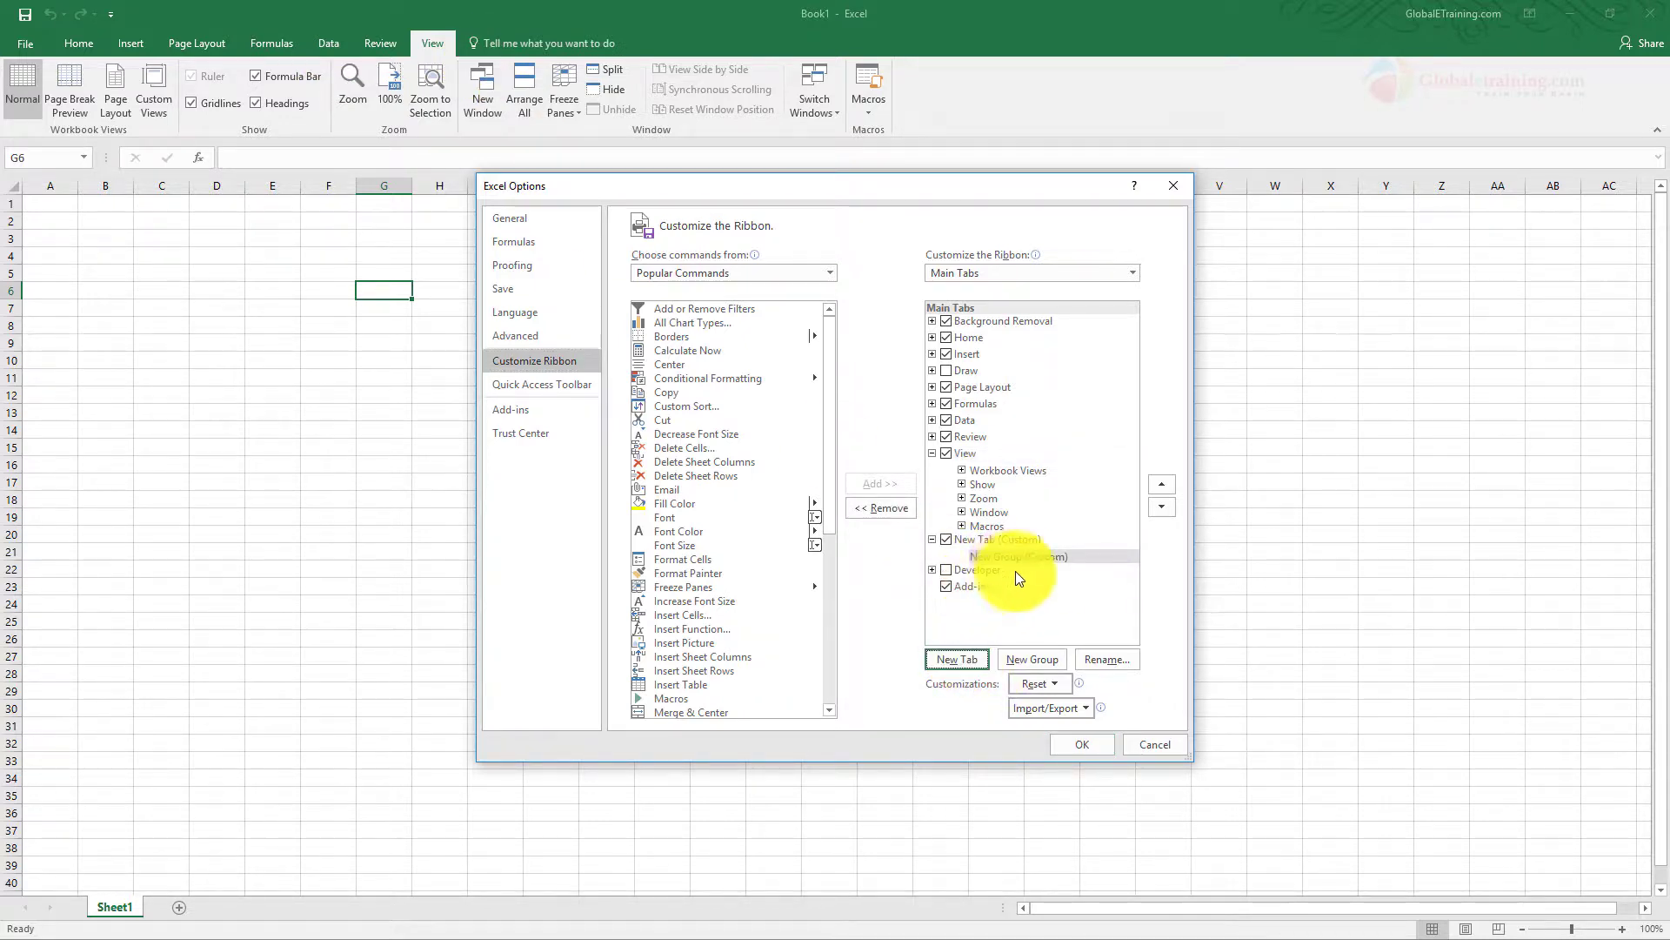
Rename the new custom ribbon tab as MyNewTab and display it in the workbook window
double_click(985, 539)
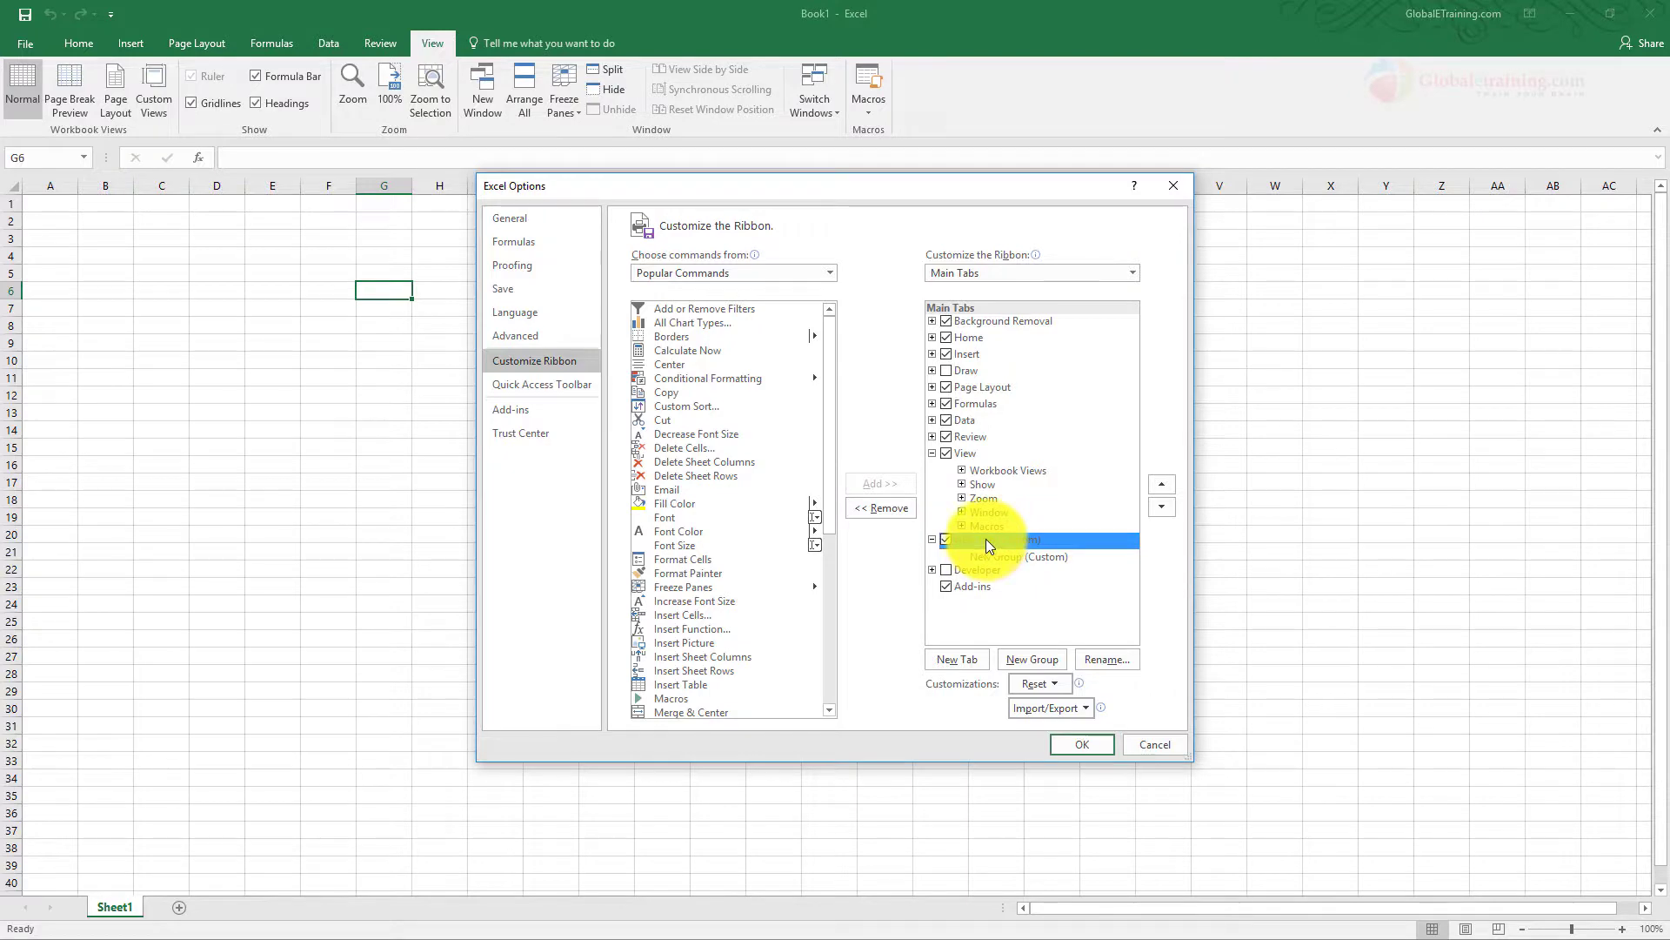
right_click(983, 542)
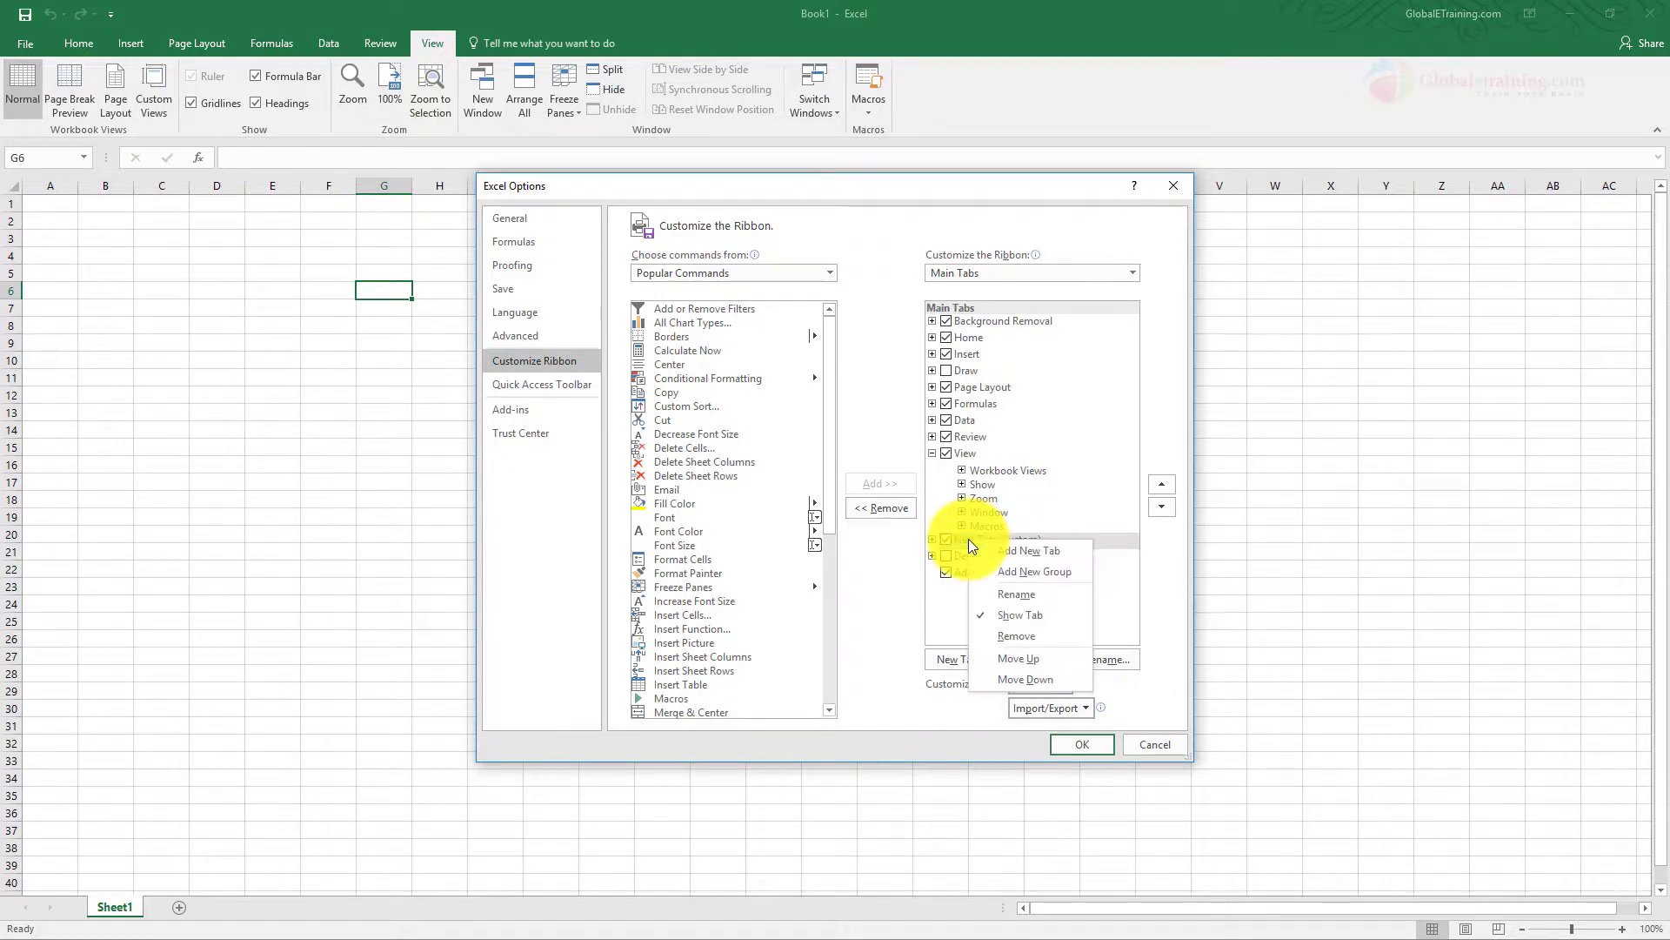
left_click(1020, 594)
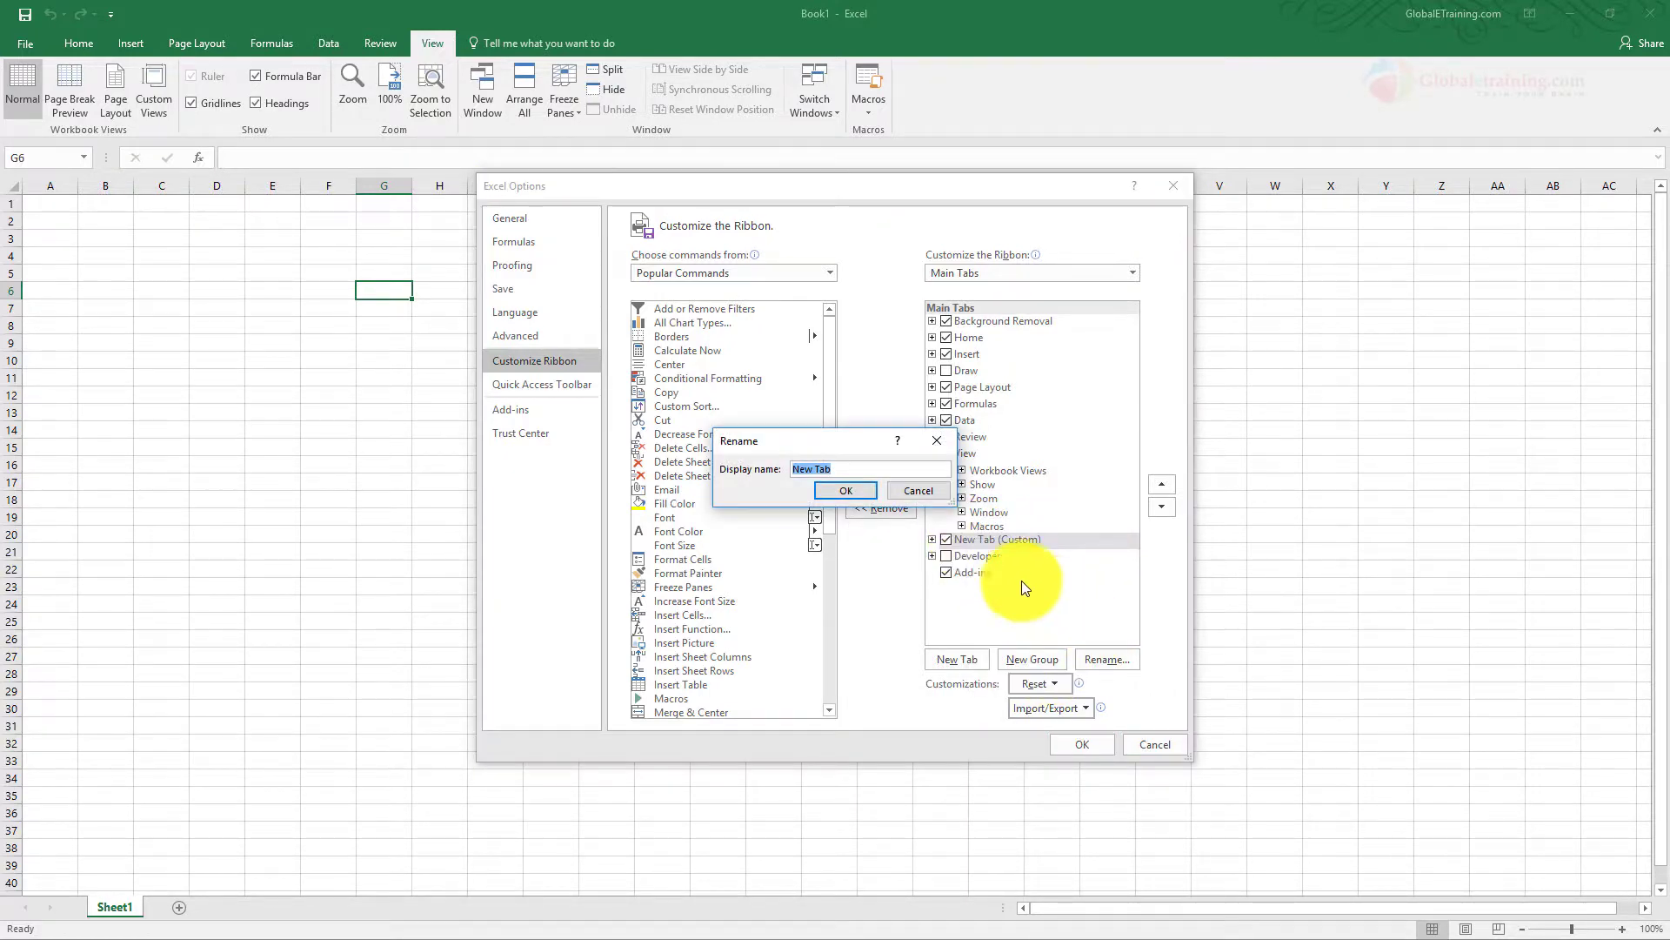
type("MyNewTab")
left_click(856, 493)
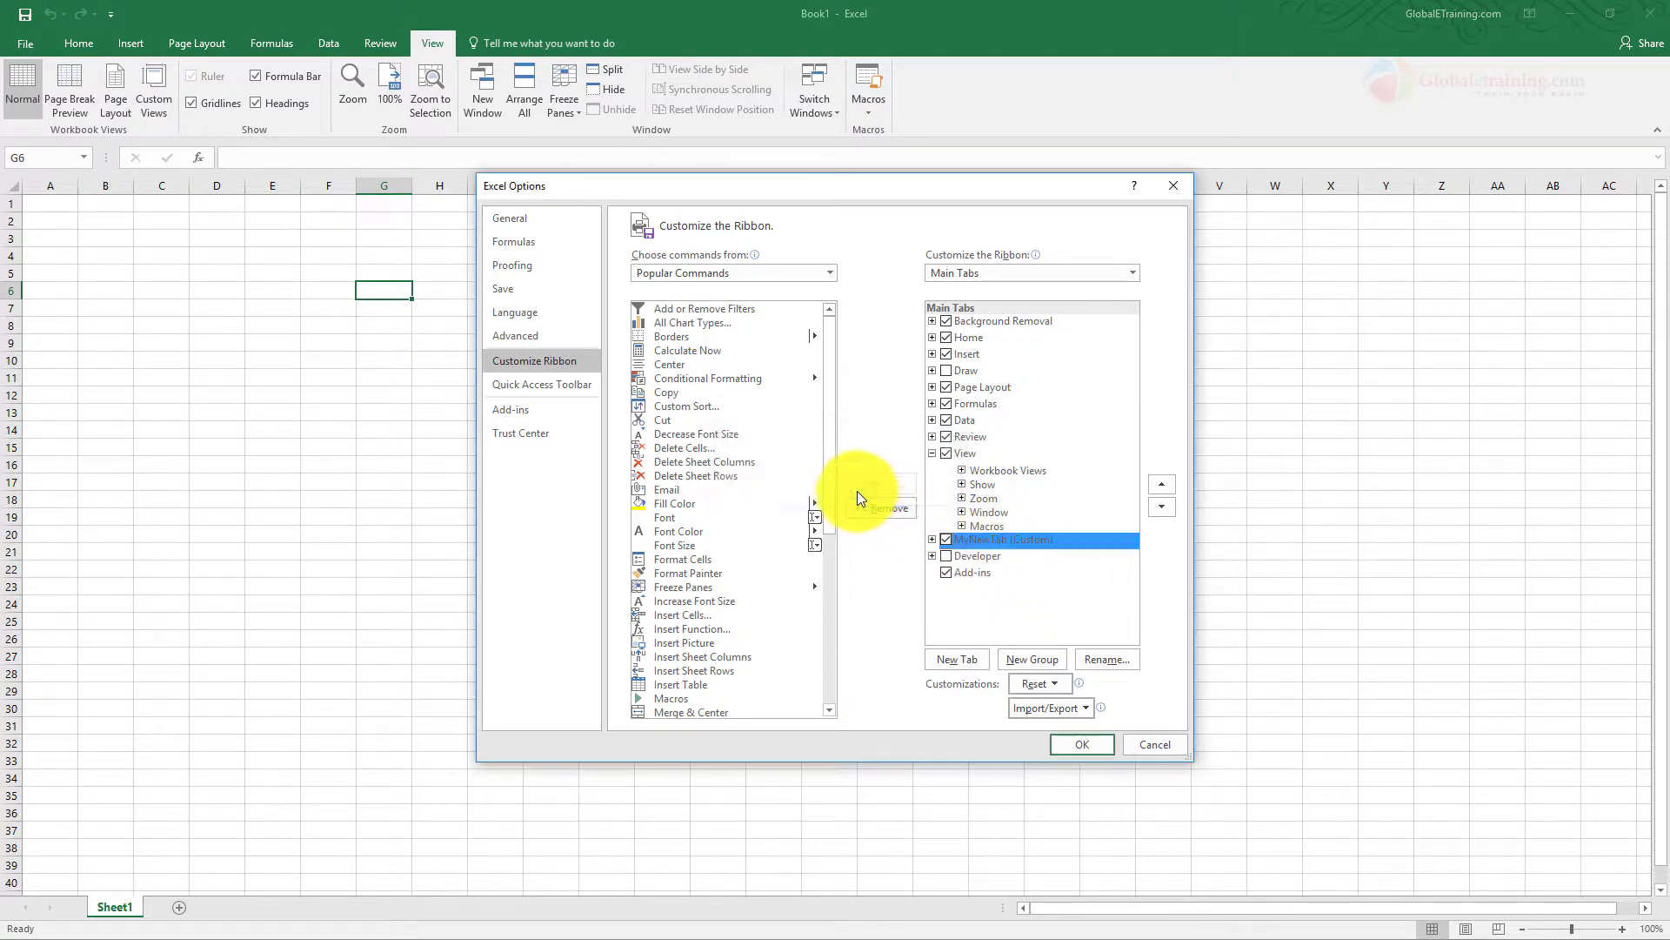
left_click(1087, 745)
left_click(502, 42)
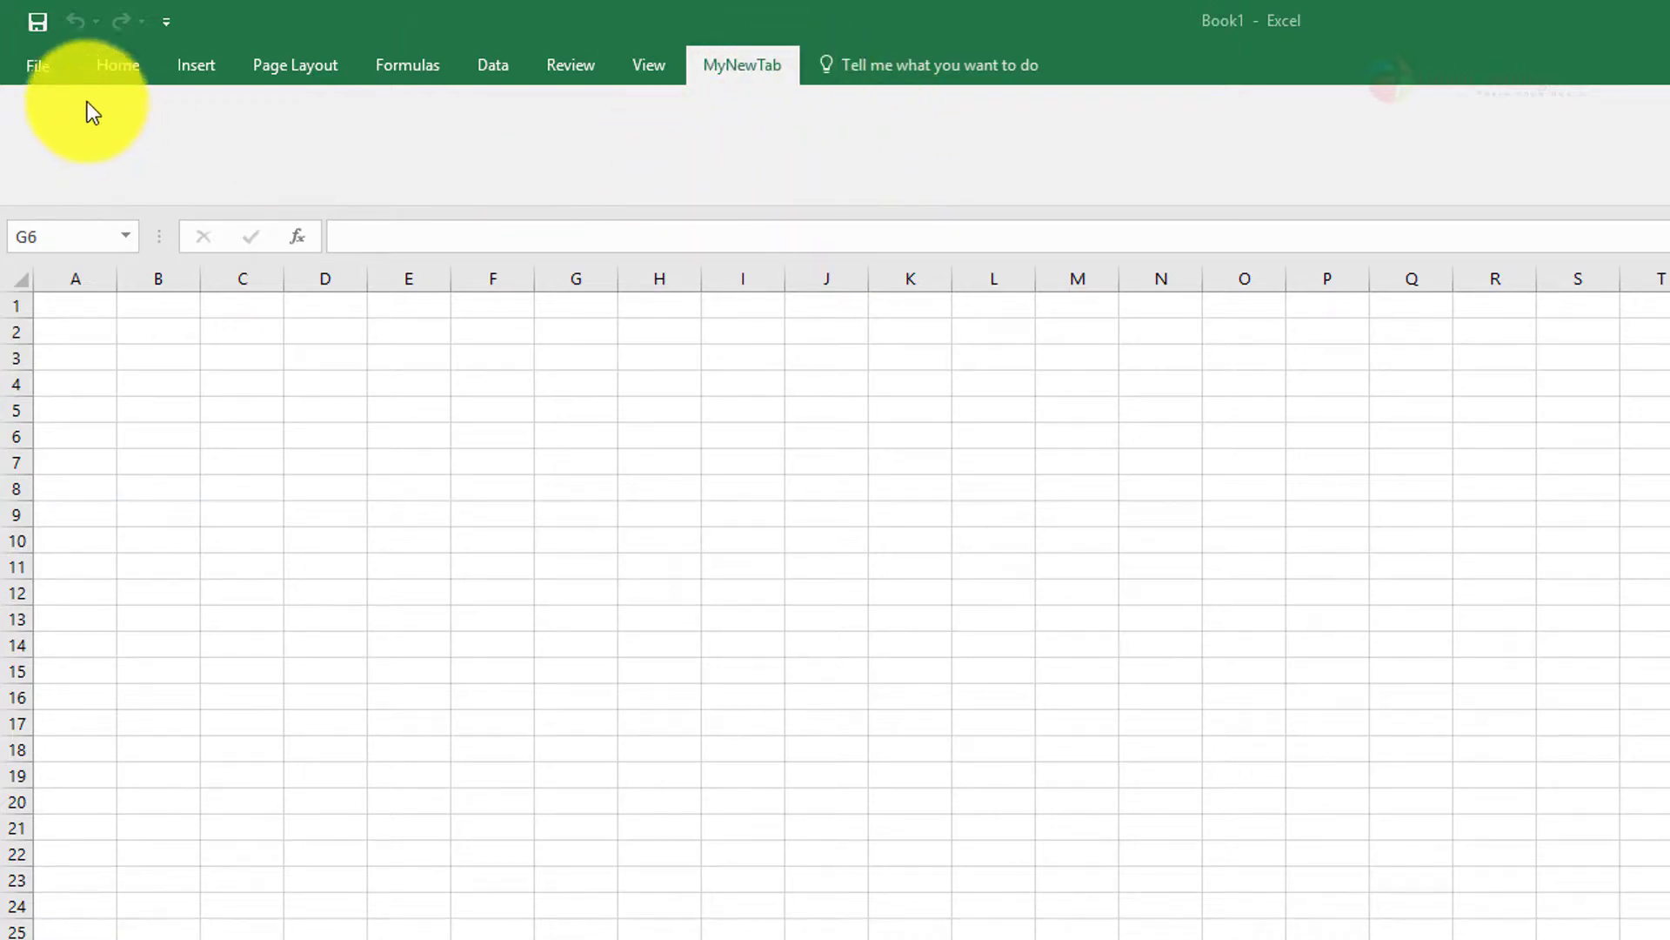
Rename the custom group under MyNewTab as Group1 in the ribbon customization settings
left_click(37, 66)
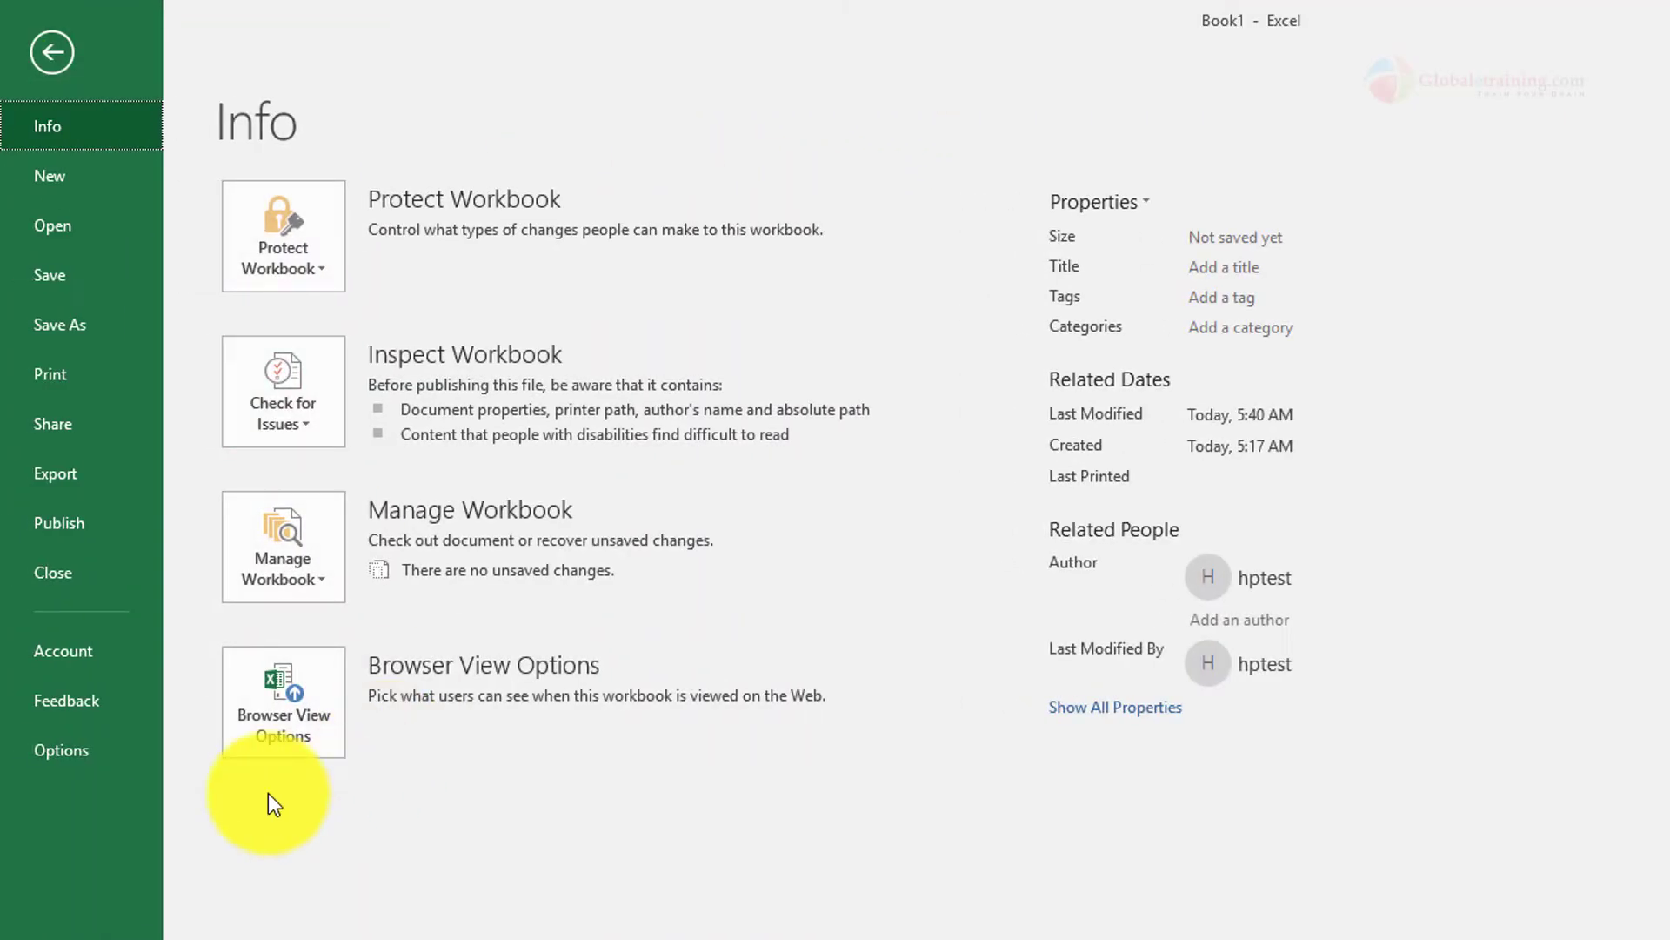
left_click(92, 758)
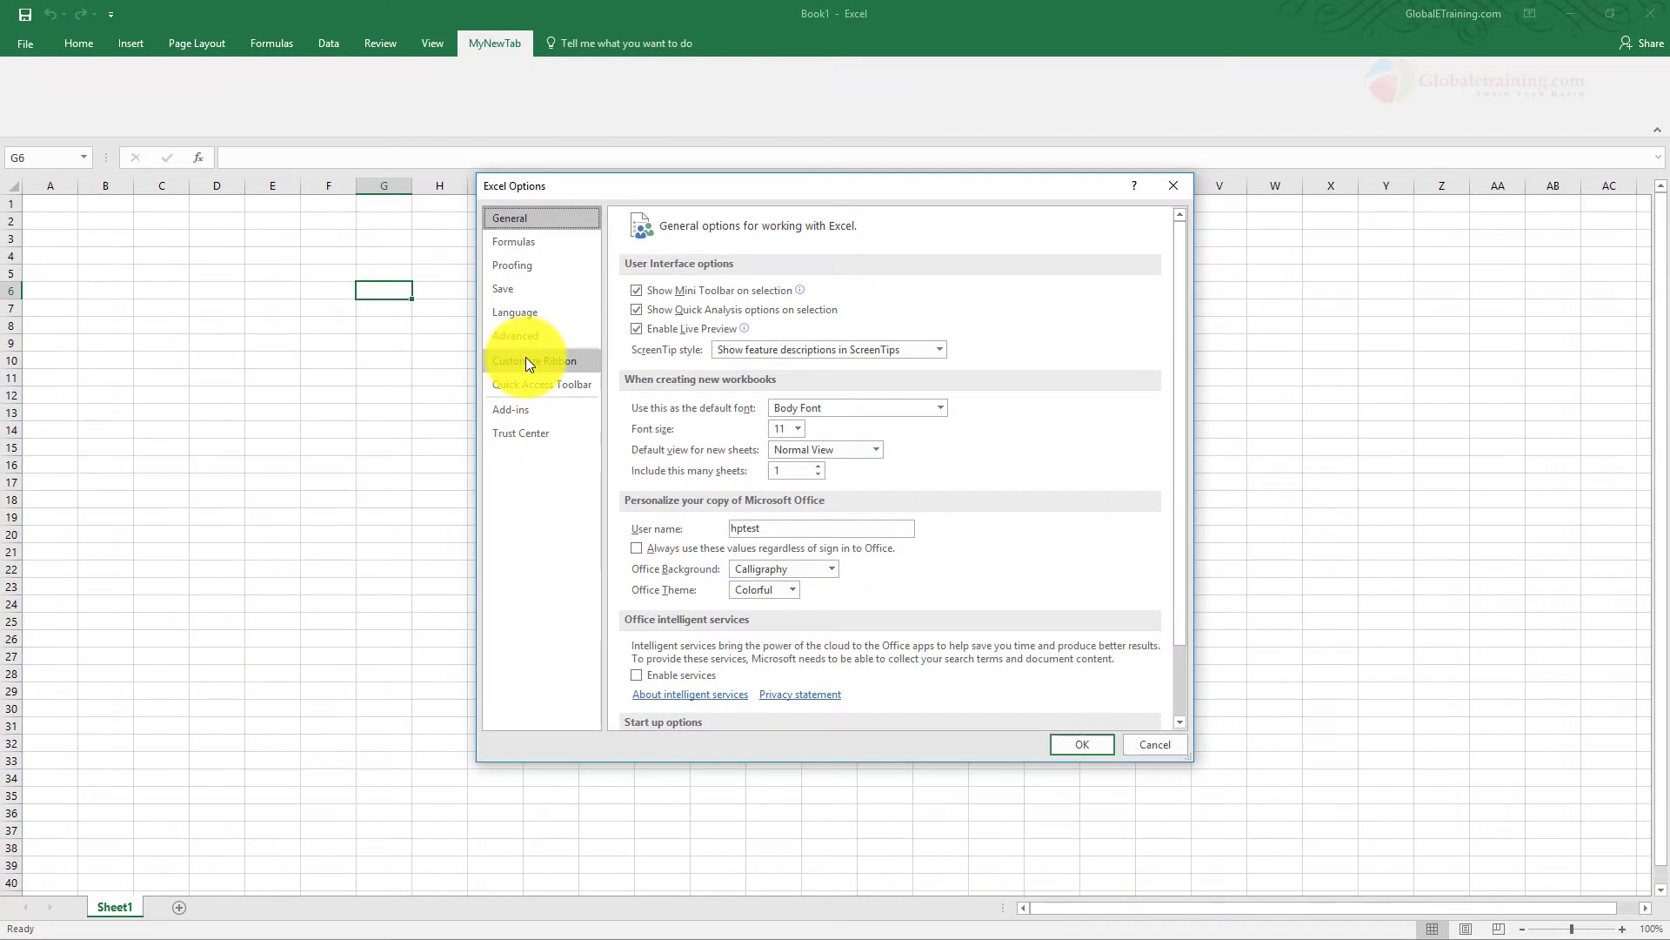
left_click(547, 382)
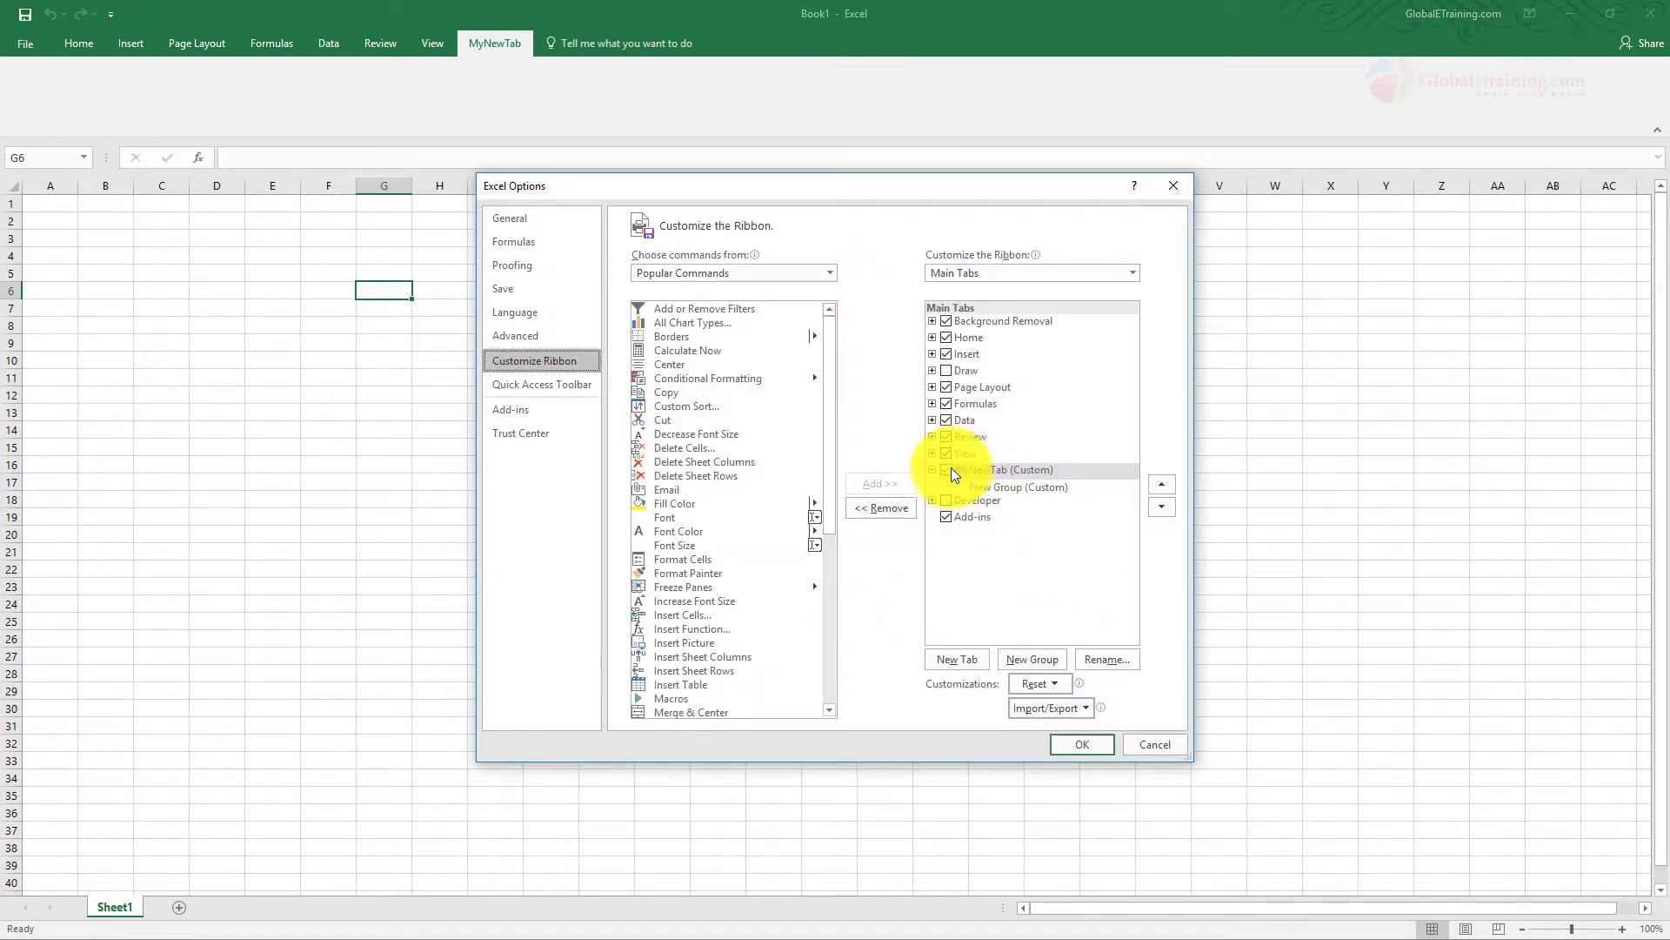
left_click(1032, 488)
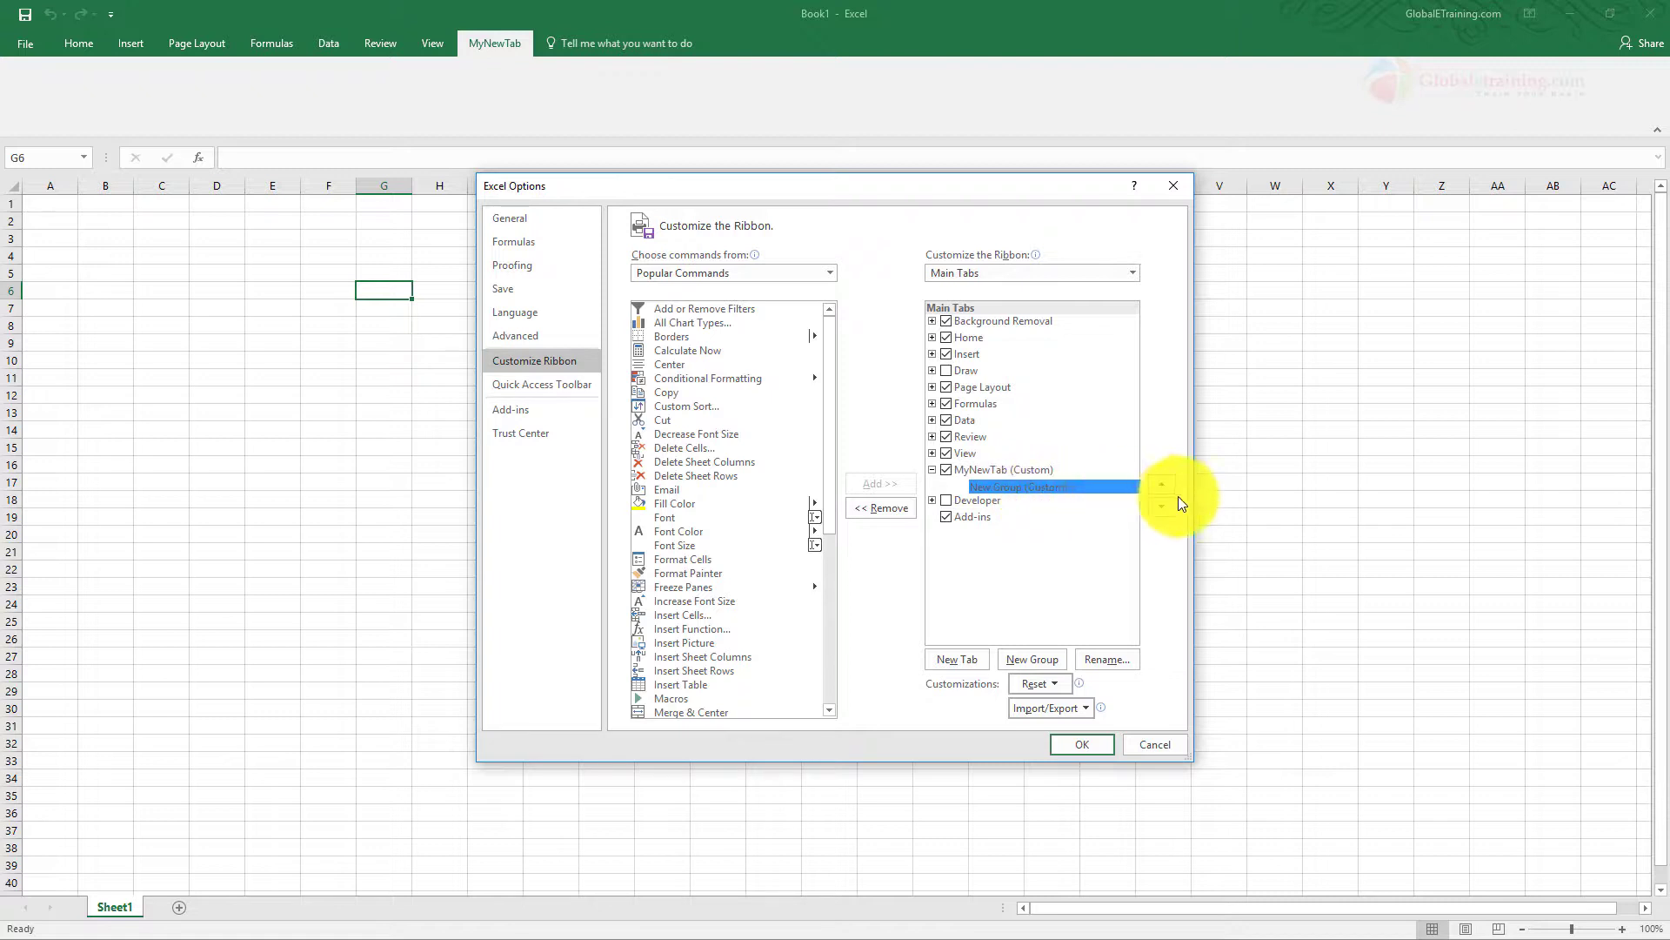
right_click(1002, 487)
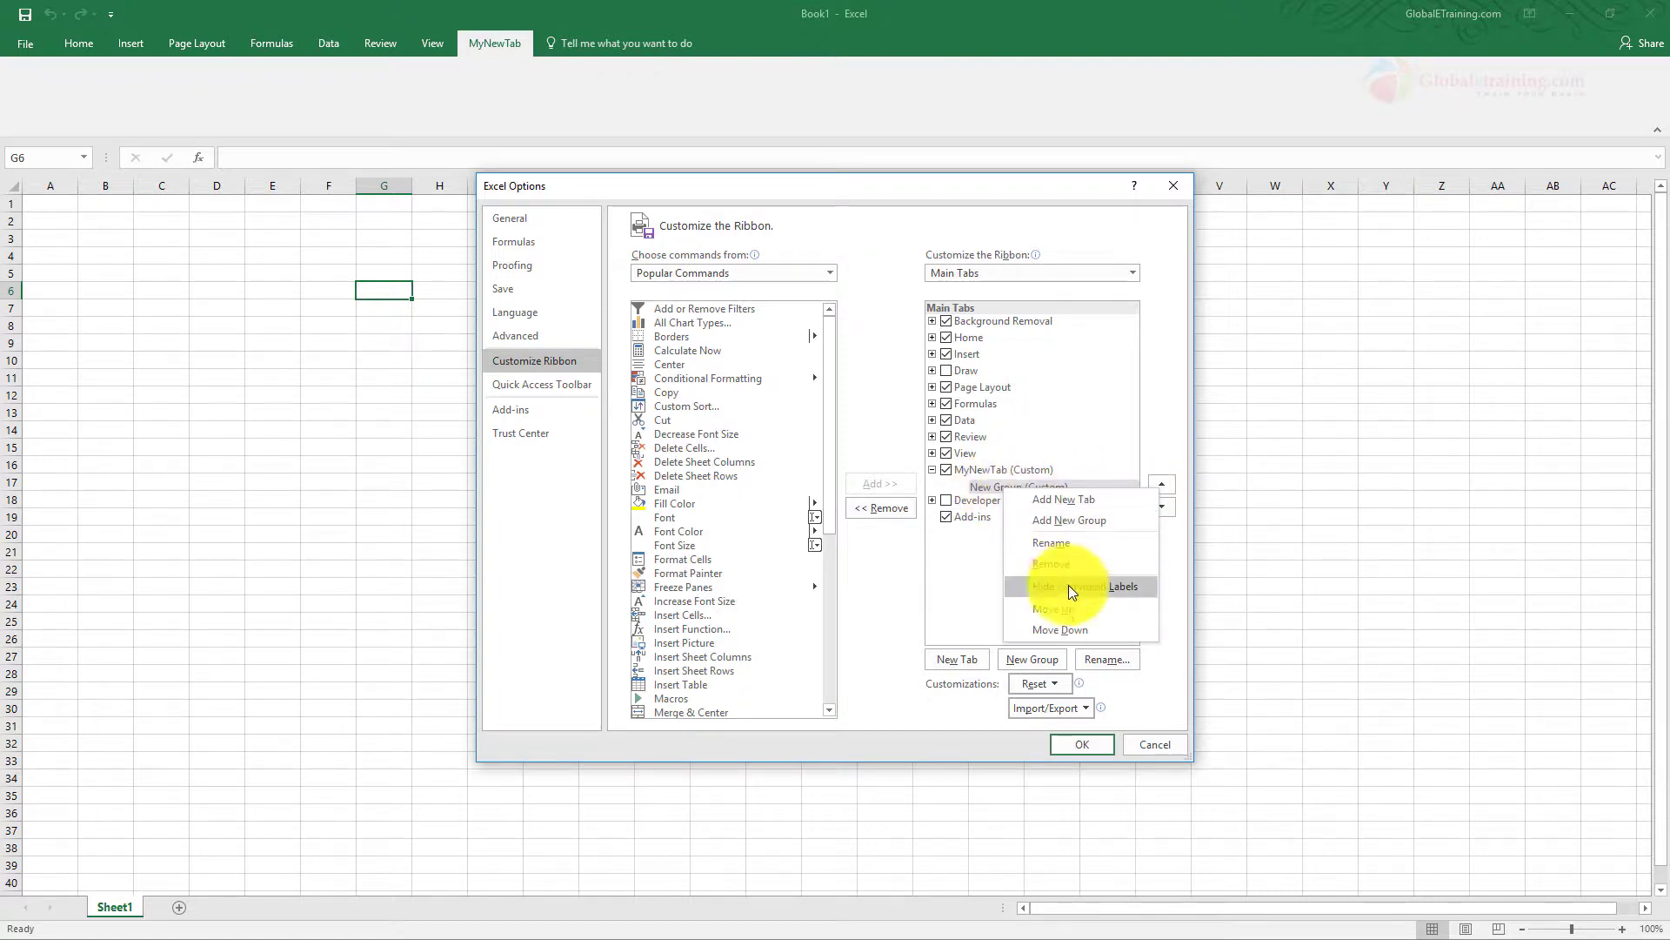
left_click(1067, 542)
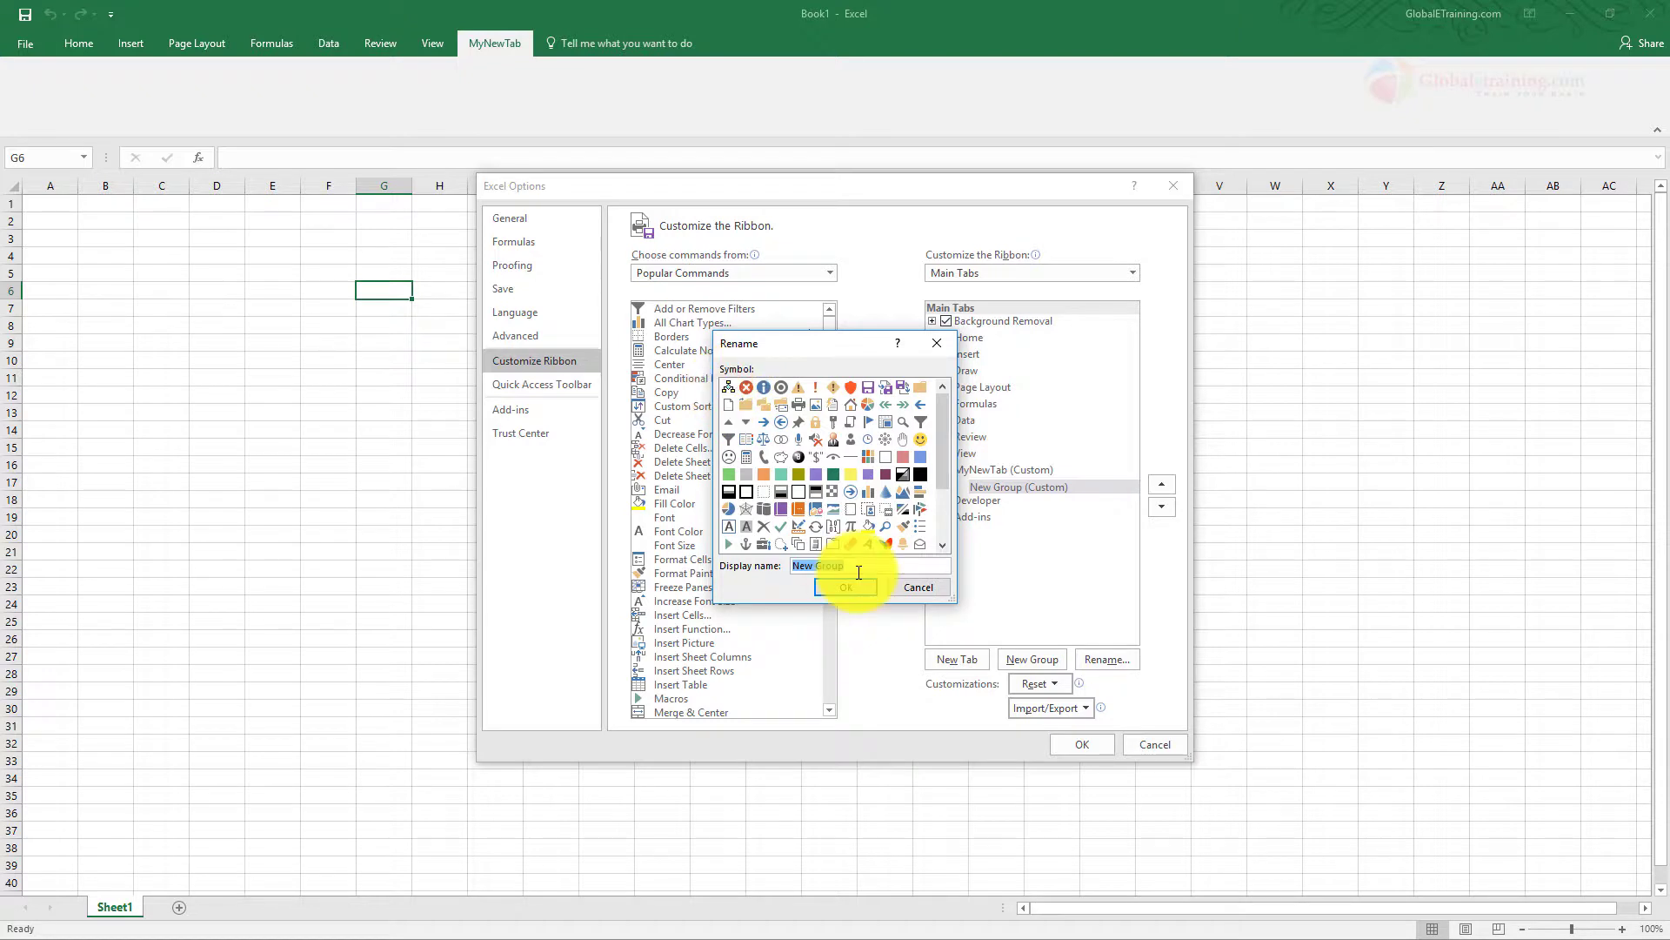
key("BackSpace")
type("Groupd")
key("BackSpace")
type("1")
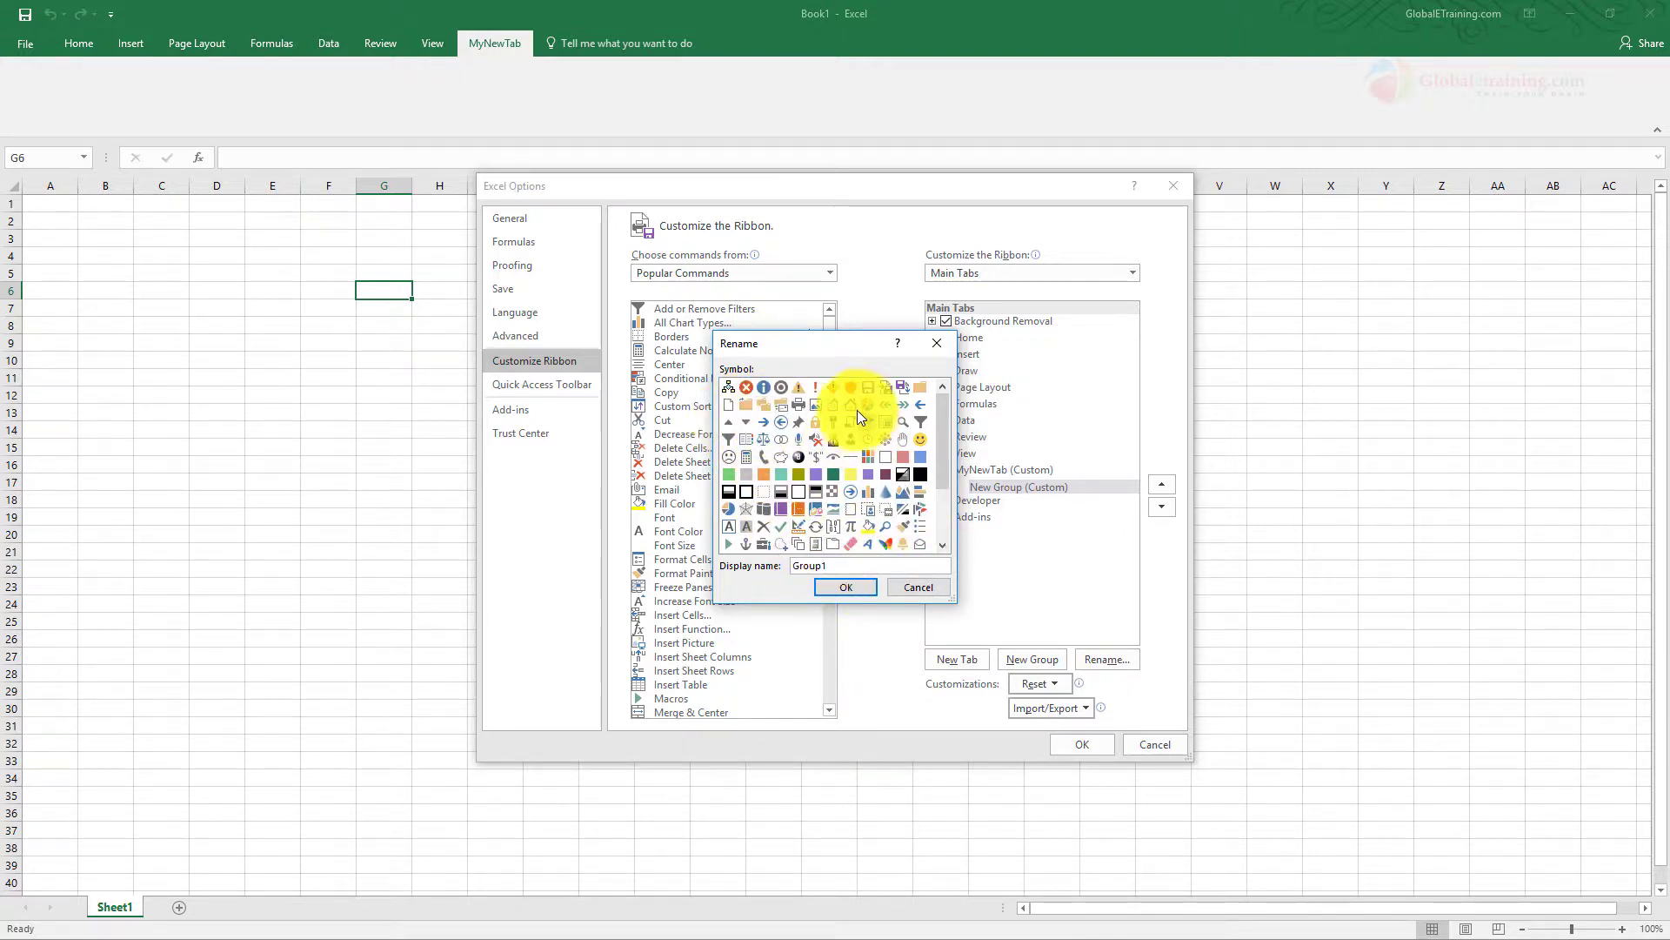
left_click(849, 589)
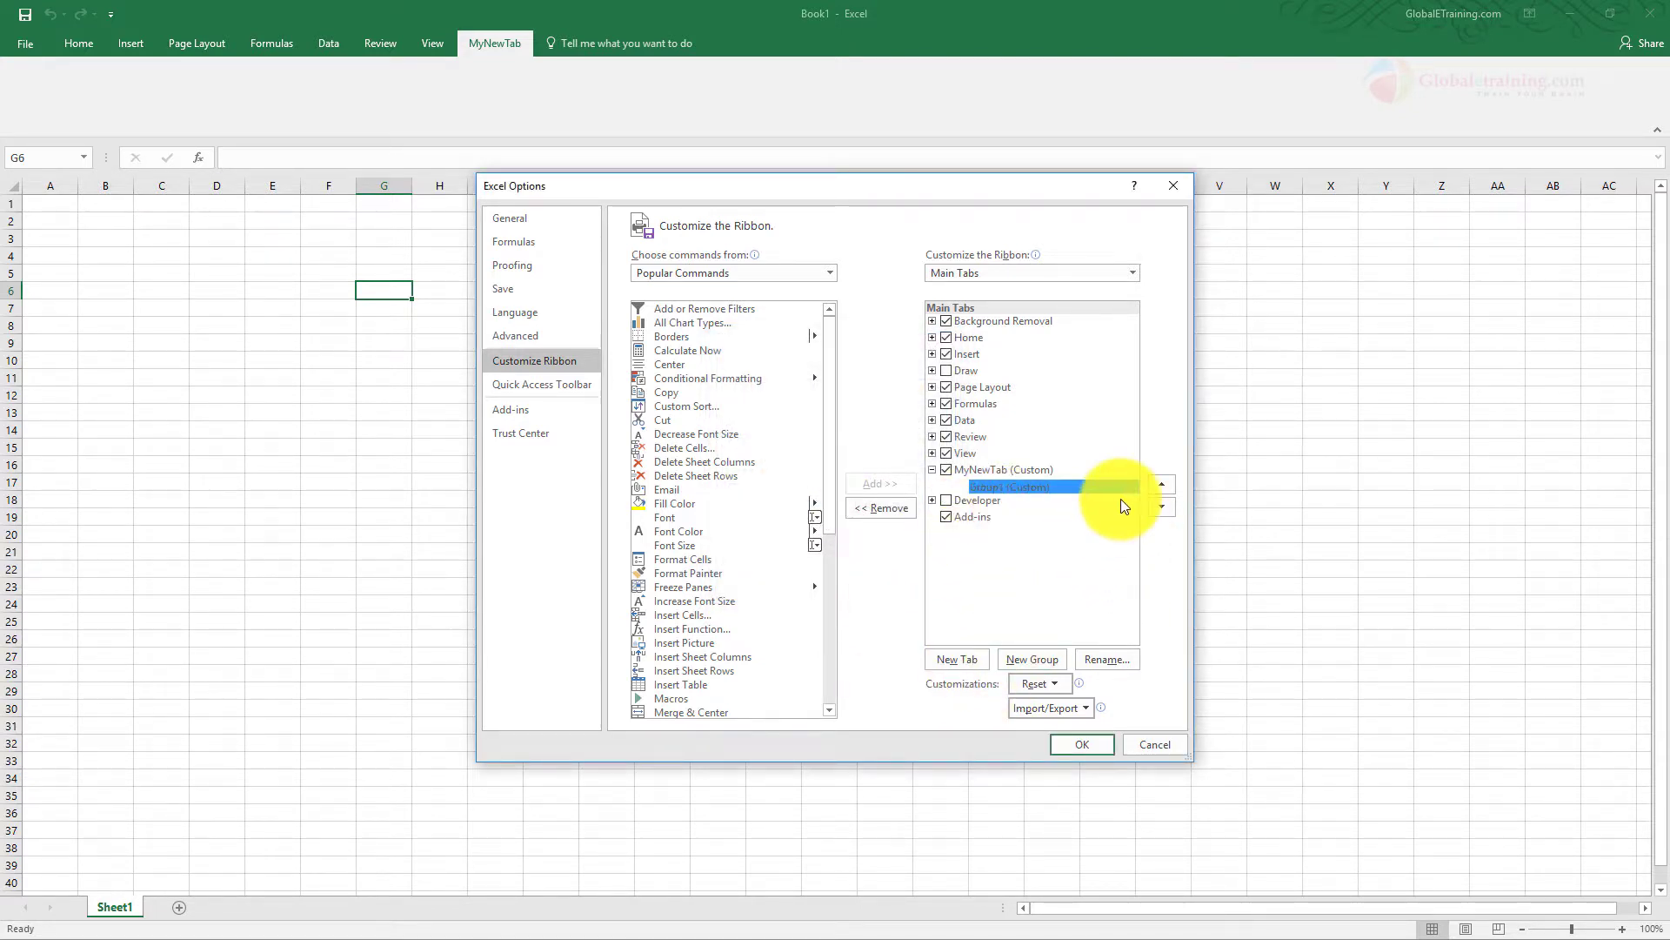
Add the Fill Color command to Group1 under MyNewTab
left_click(671, 506)
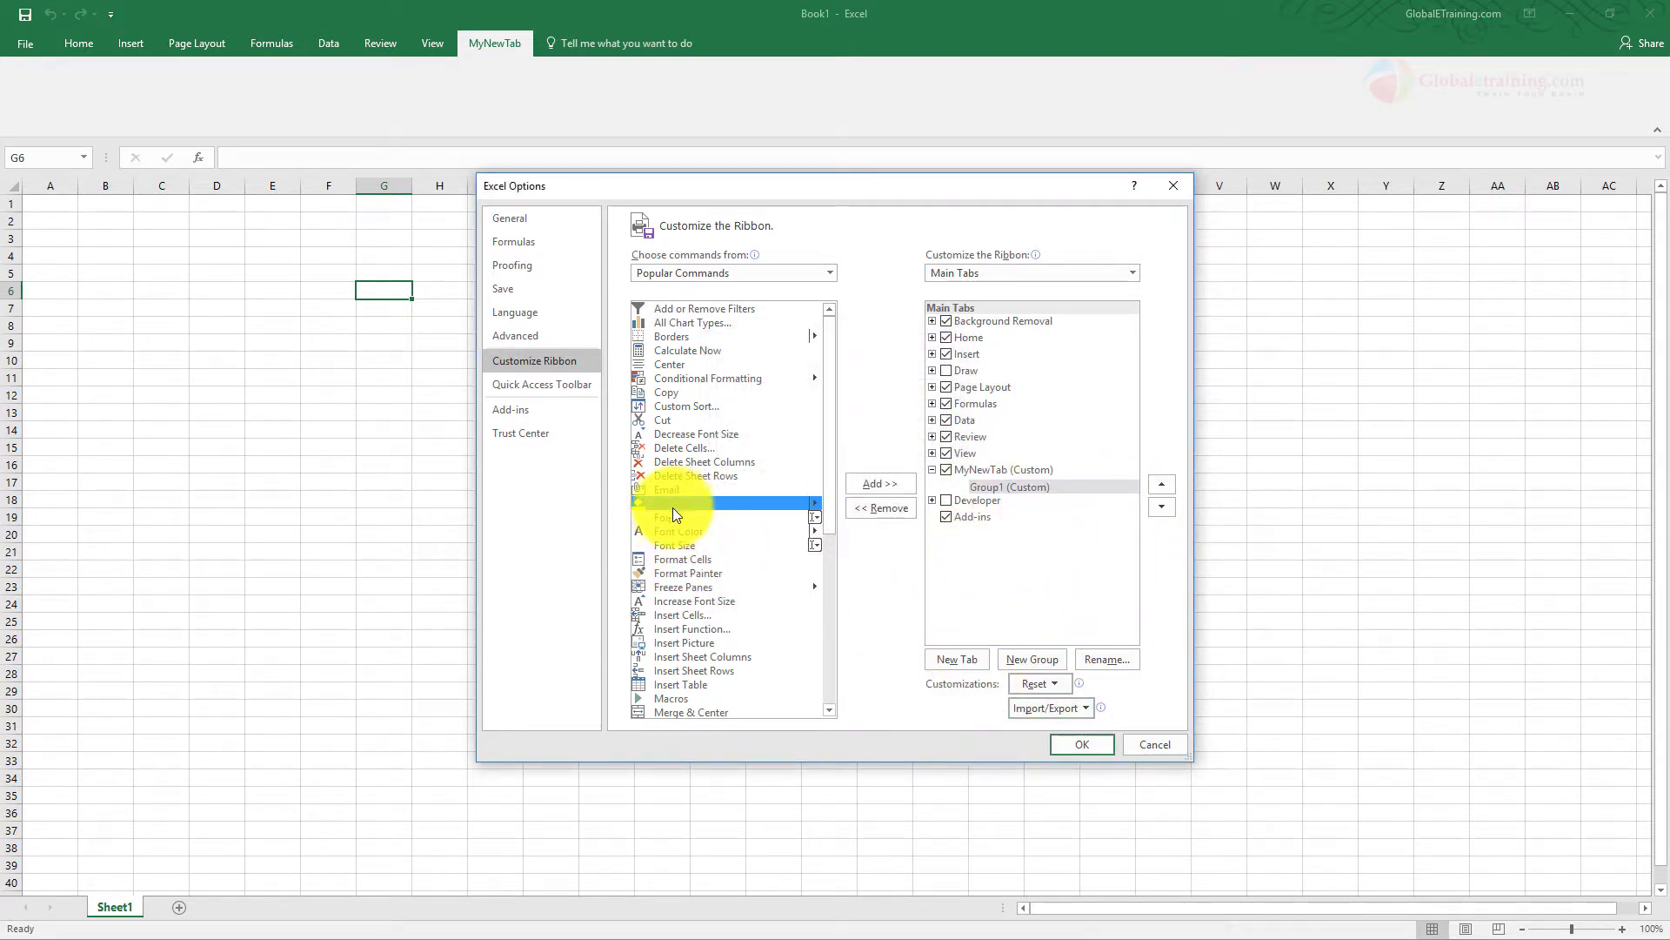
left_click(877, 482)
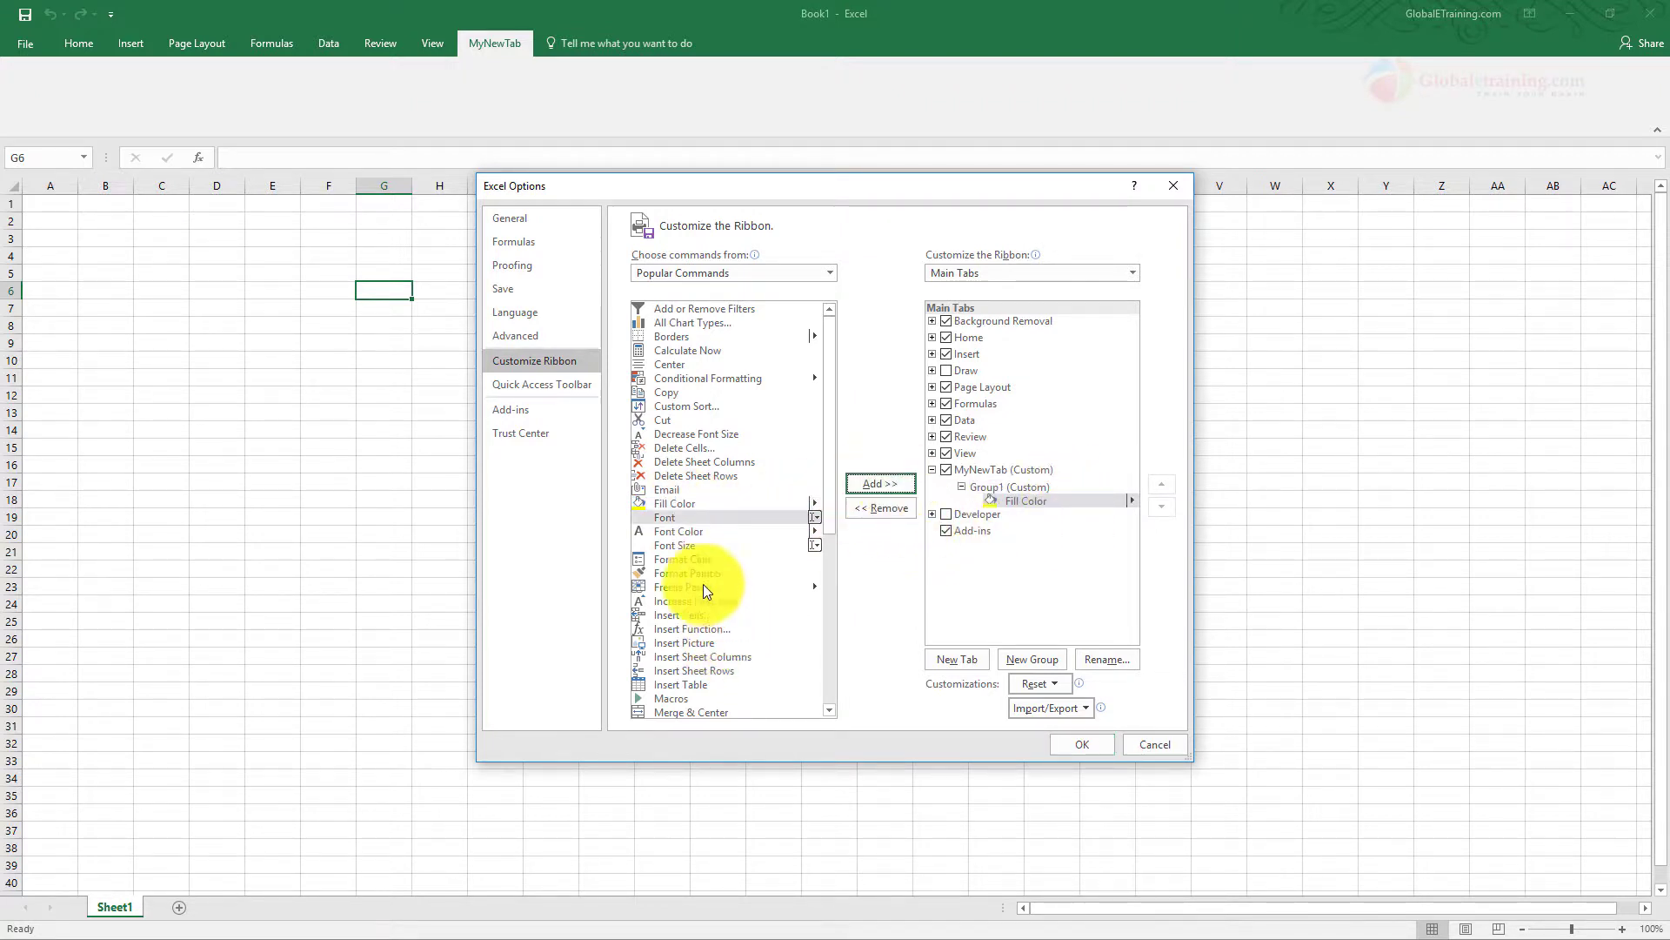
Add the Insert Picture and Copy commands to Group1 under MyNewTab and apply the ribbon customization
left_click(705, 644)
left_click(873, 485)
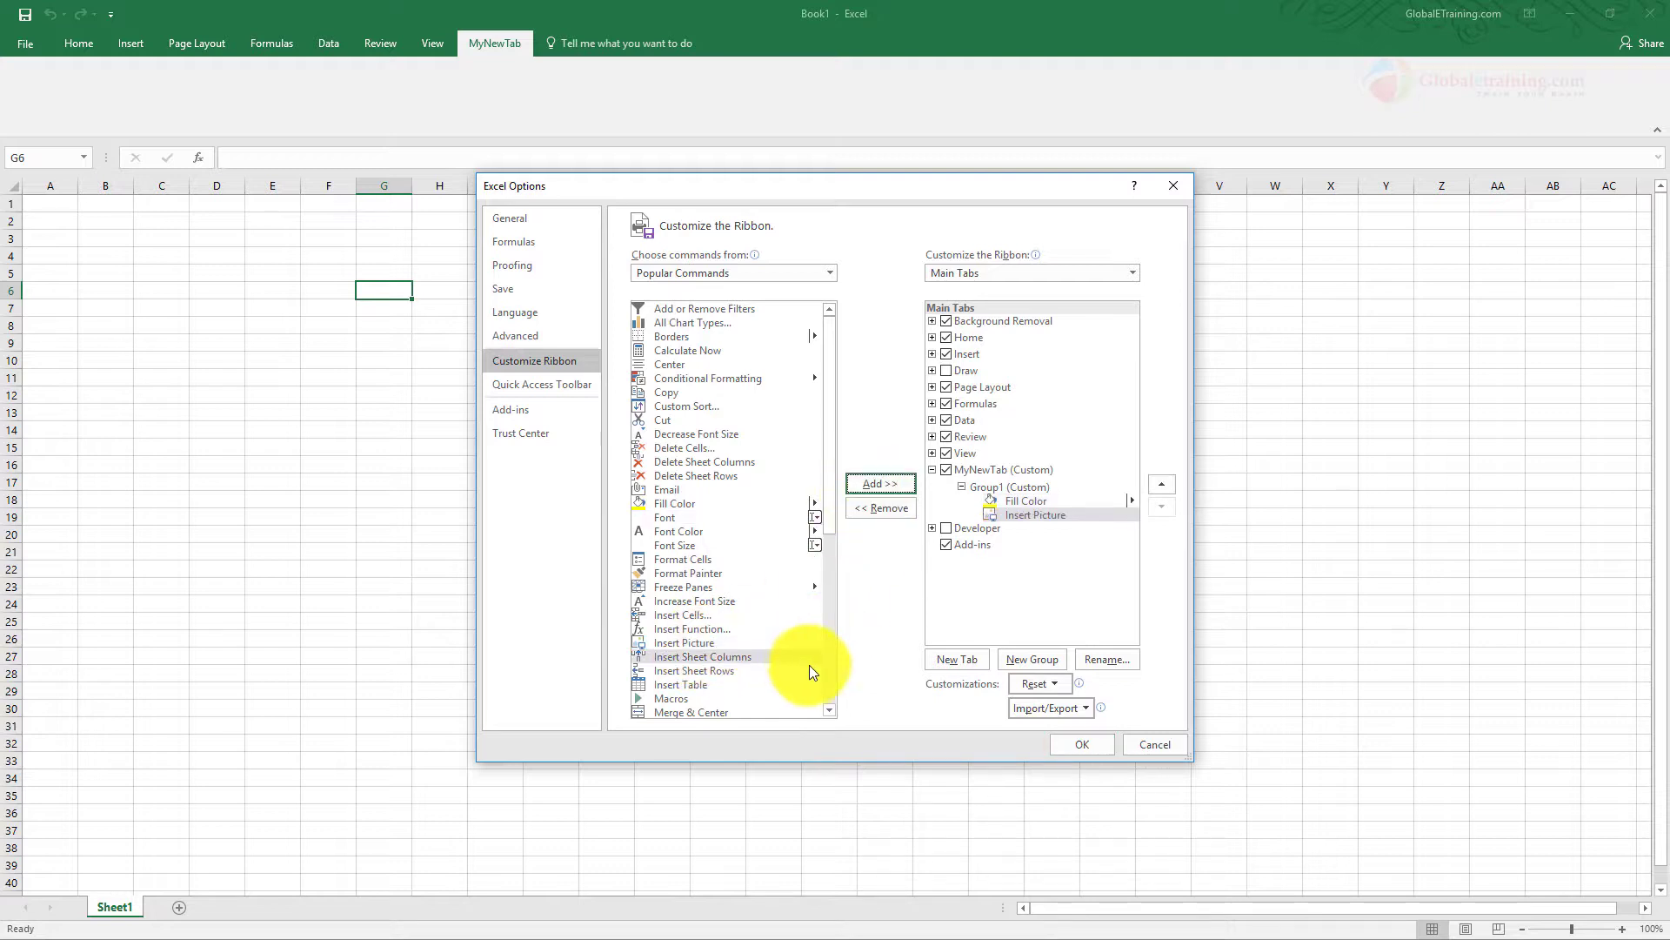
left_click(682, 395)
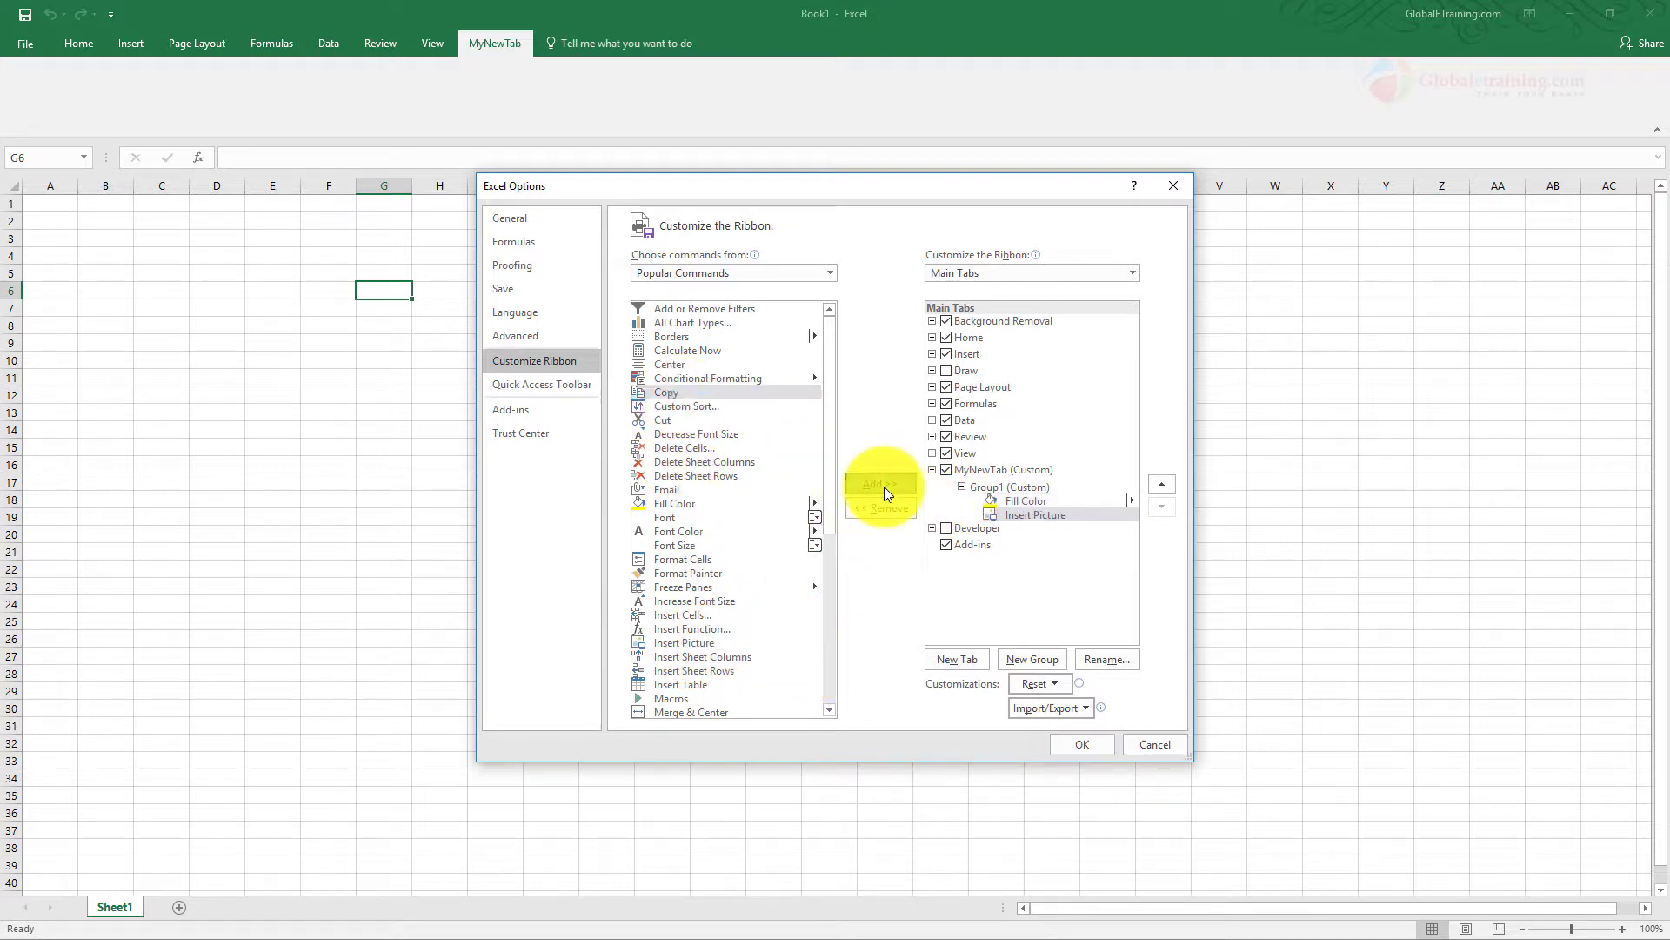
left_click(882, 484)
left_click(1088, 742)
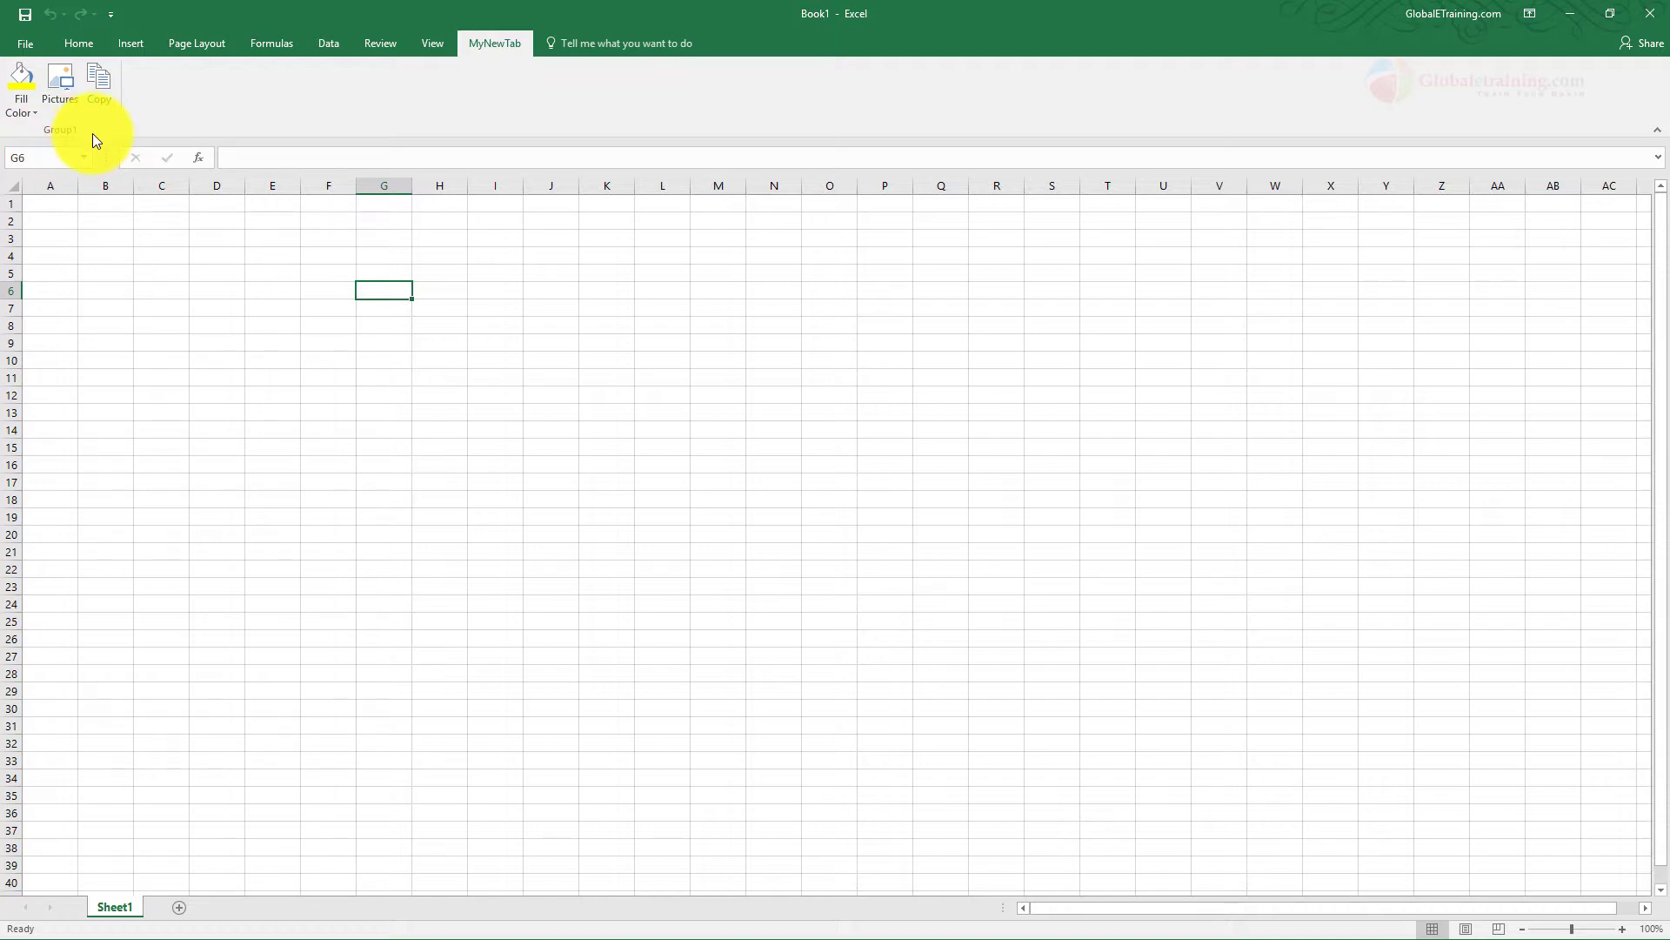
Review the commands offered on the Home, Insert and Formulas ribbon tabs and return to MyNewTab
left_click(73, 42)
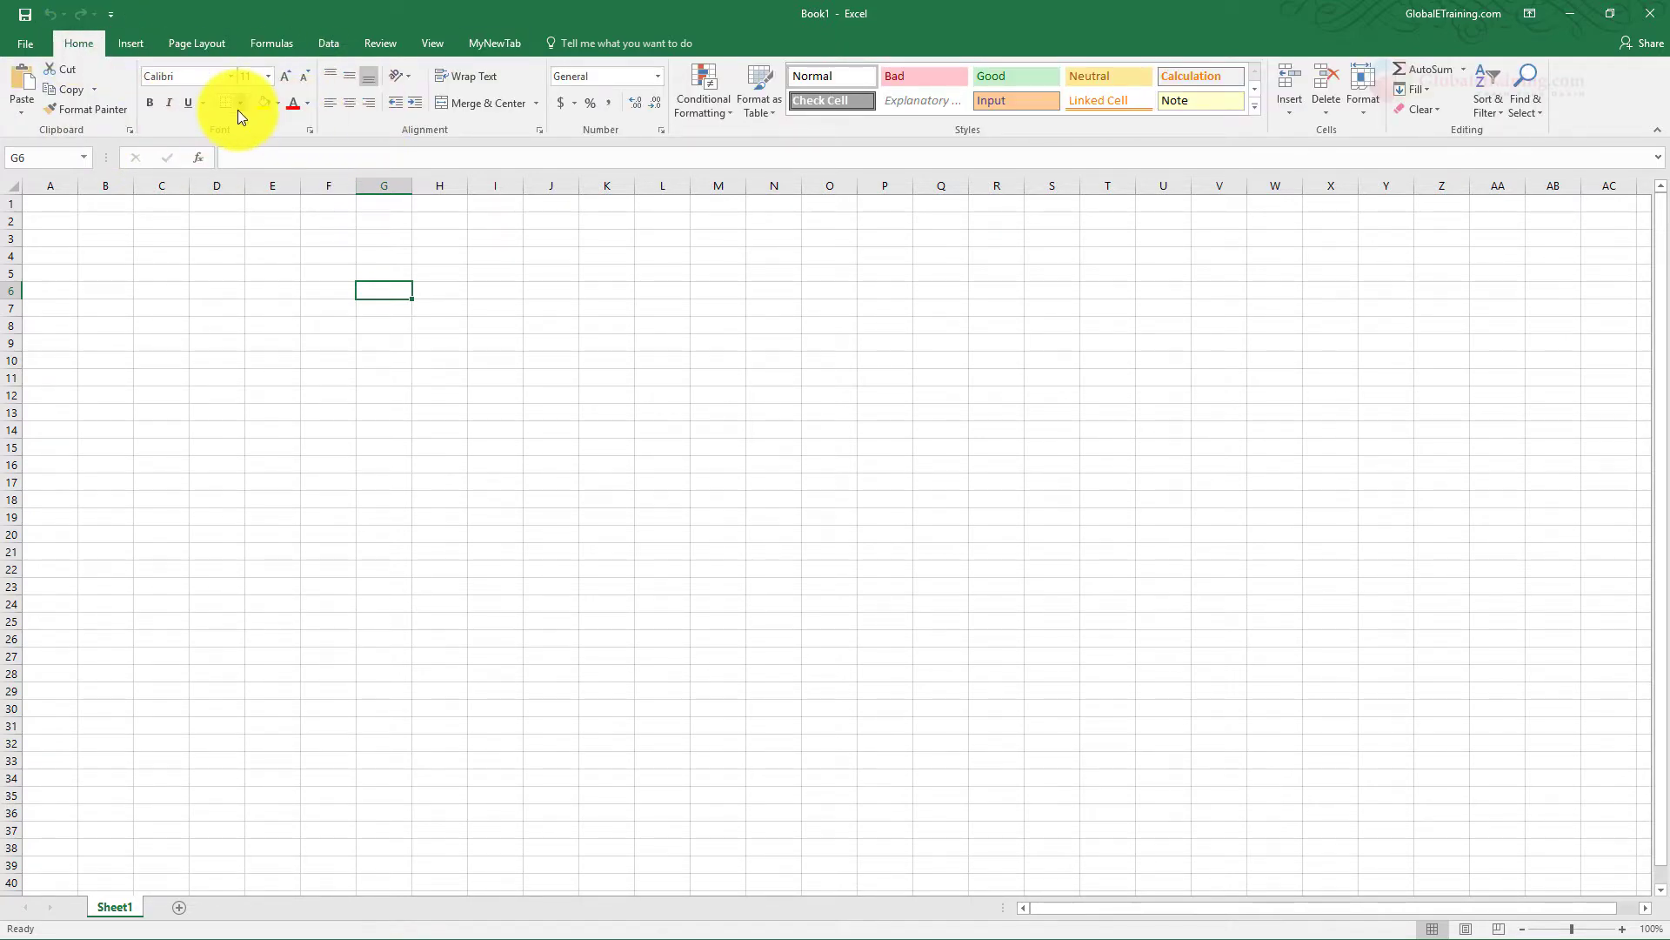
left_click(131, 41)
left_click(263, 40)
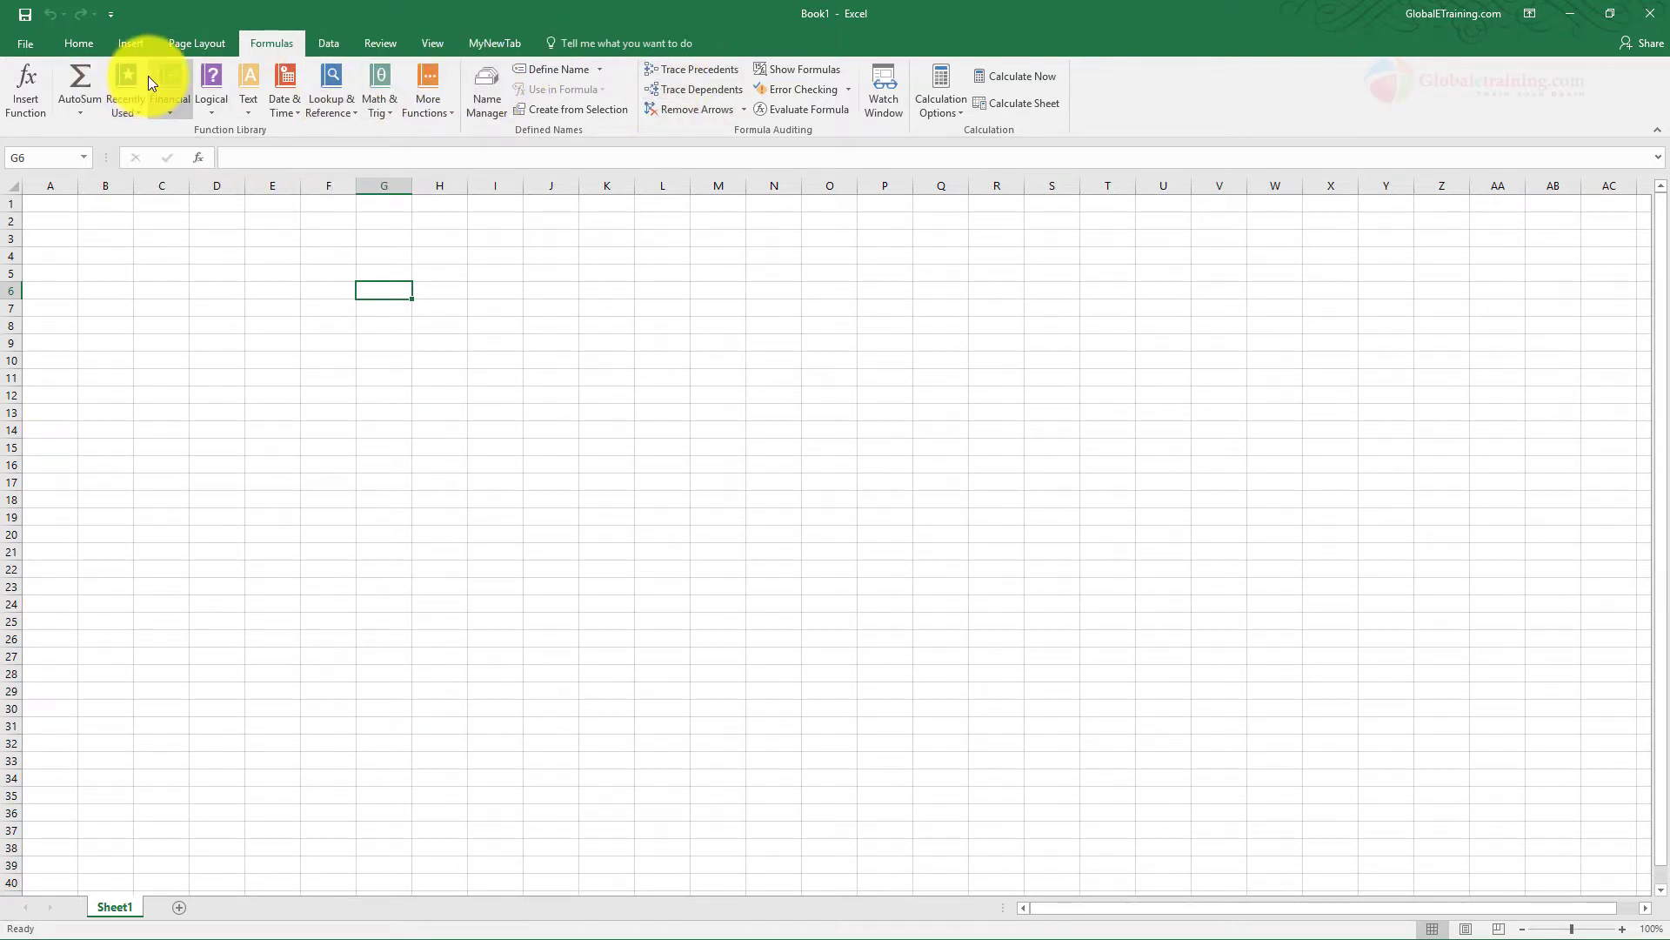
left_click(511, 46)
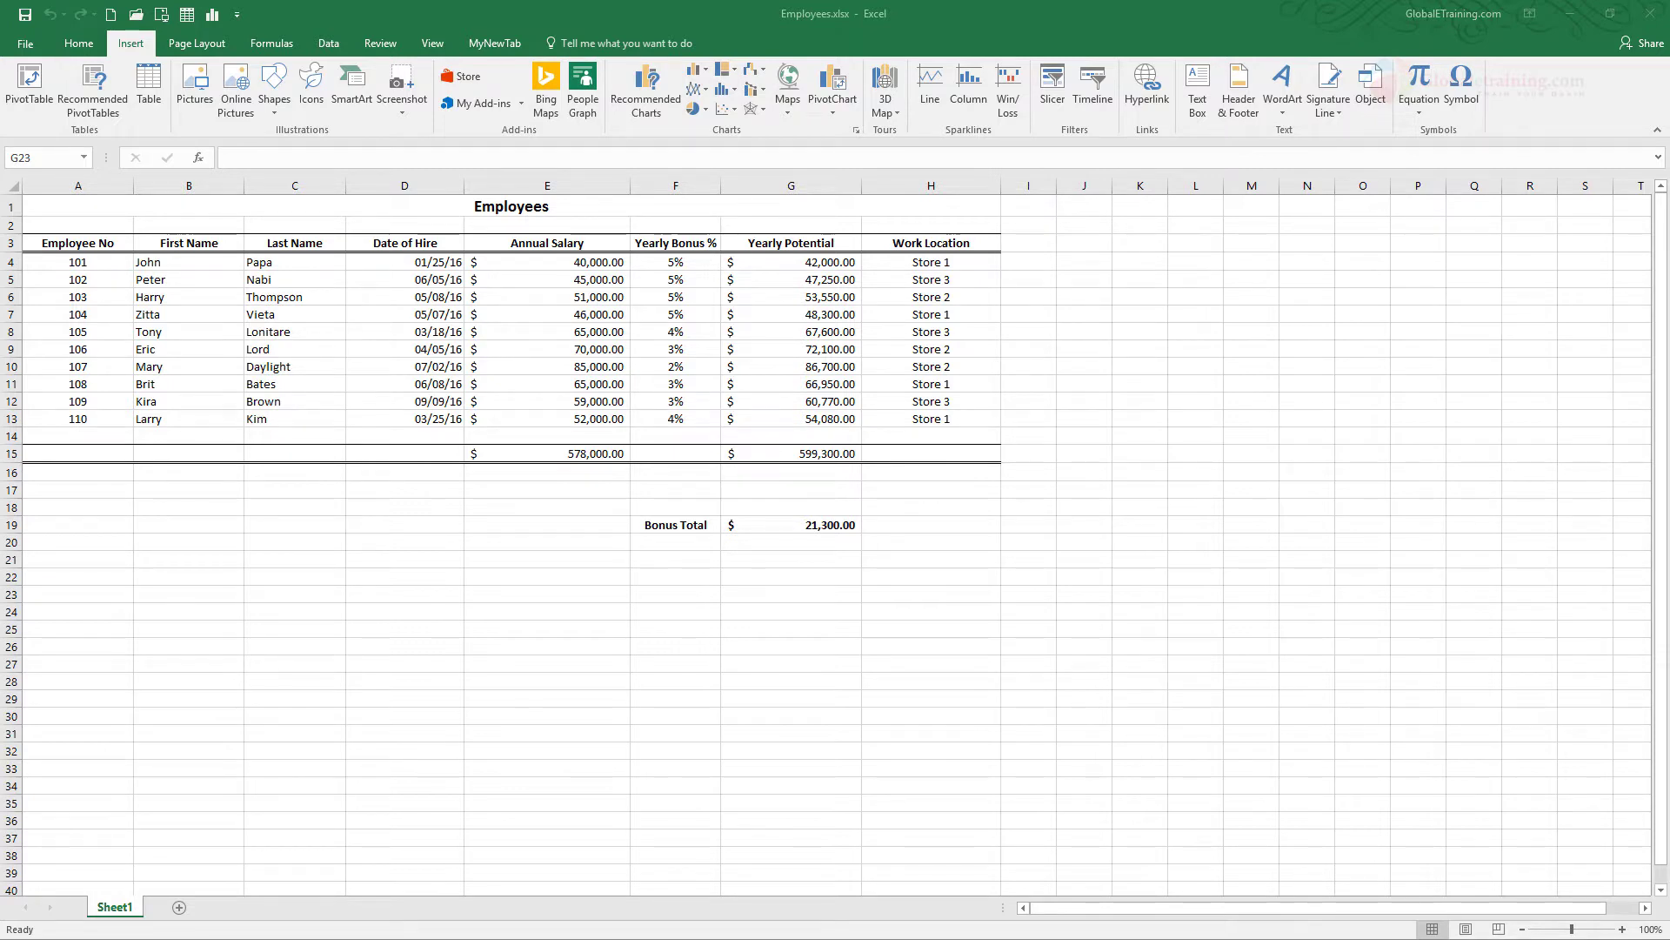
Set the ribbon display of the Employees workbook to Show Tabs and temporarily reveal the Page Layout commands
left_click(1546, 50)
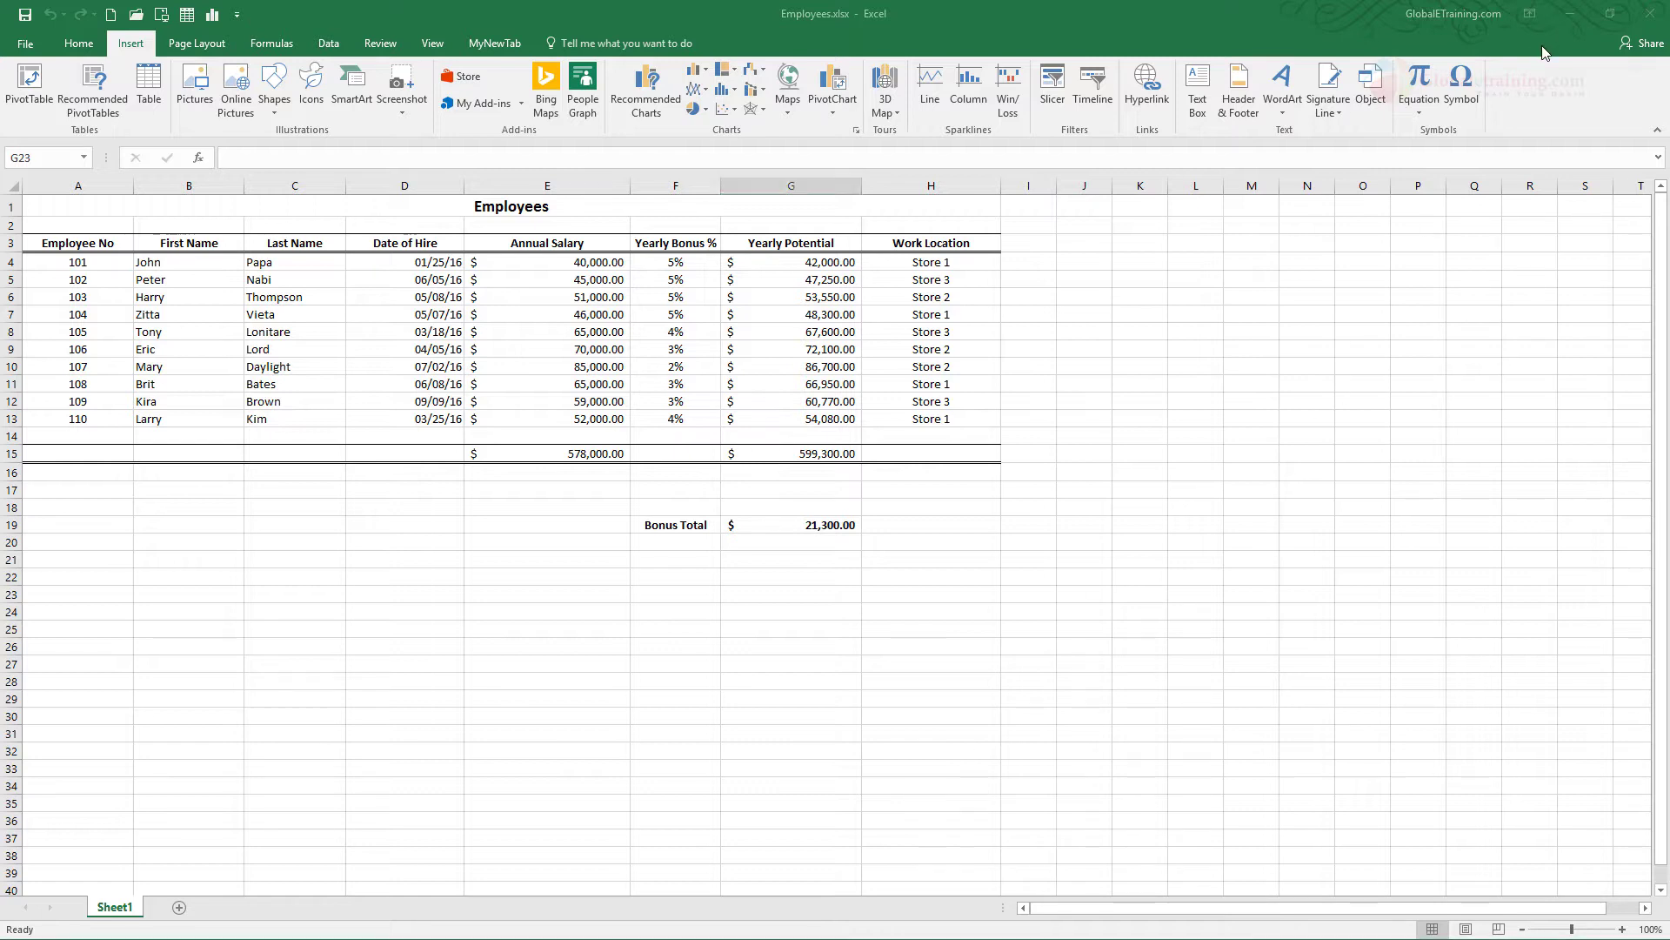
left_click(1529, 15)
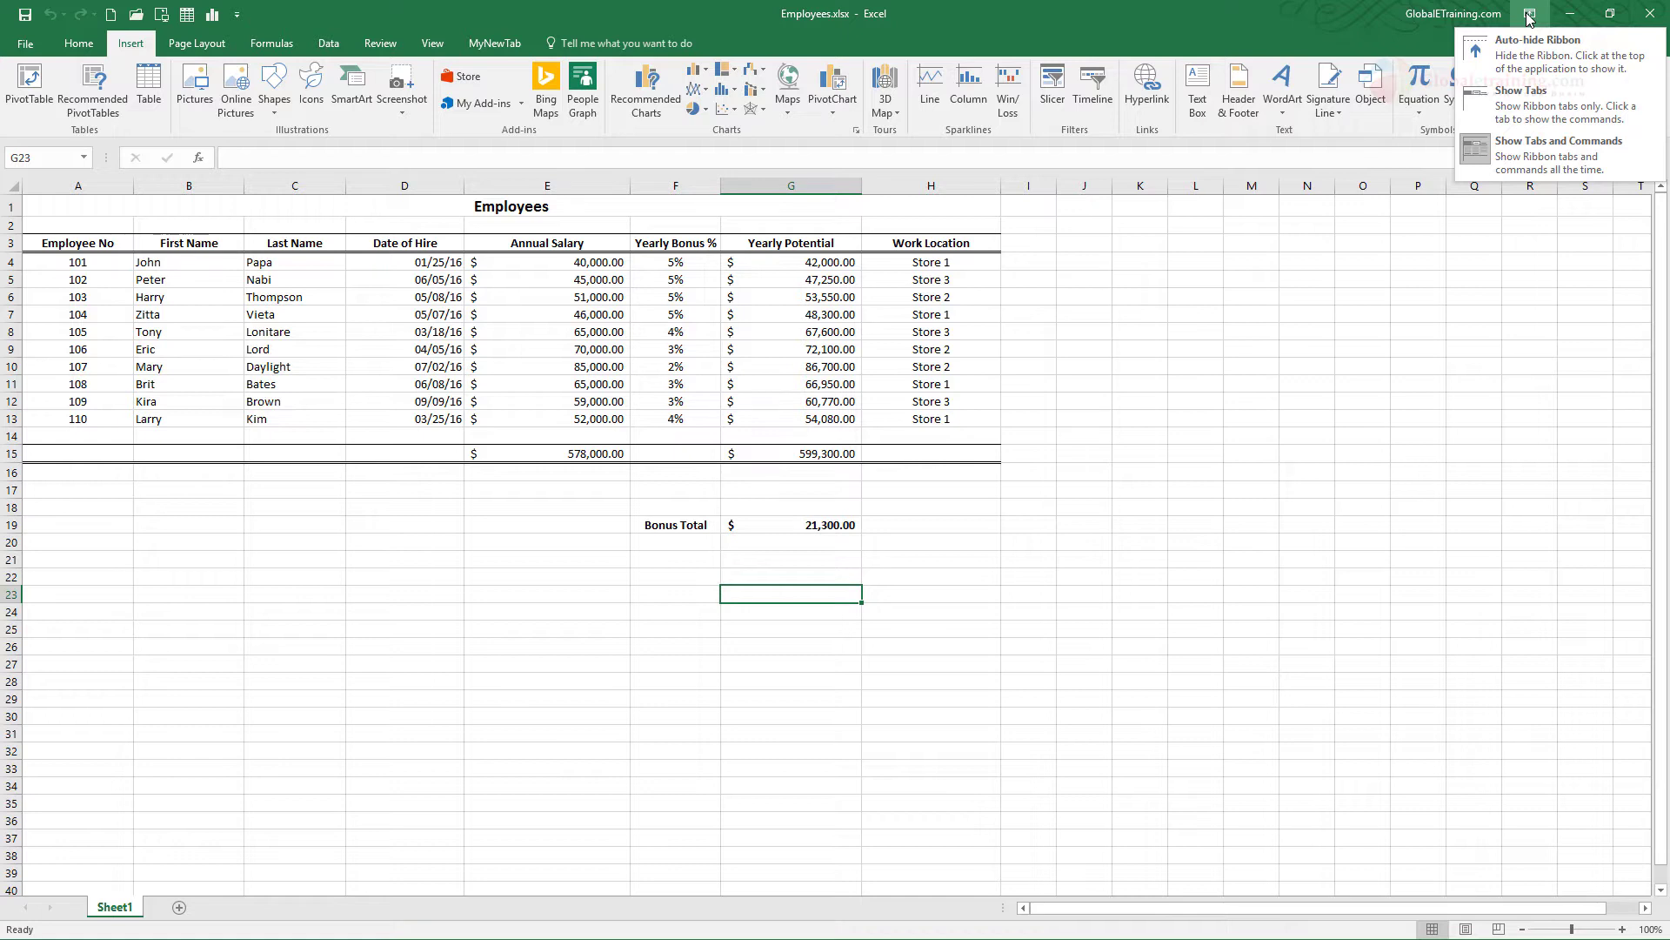
left_click(1529, 15)
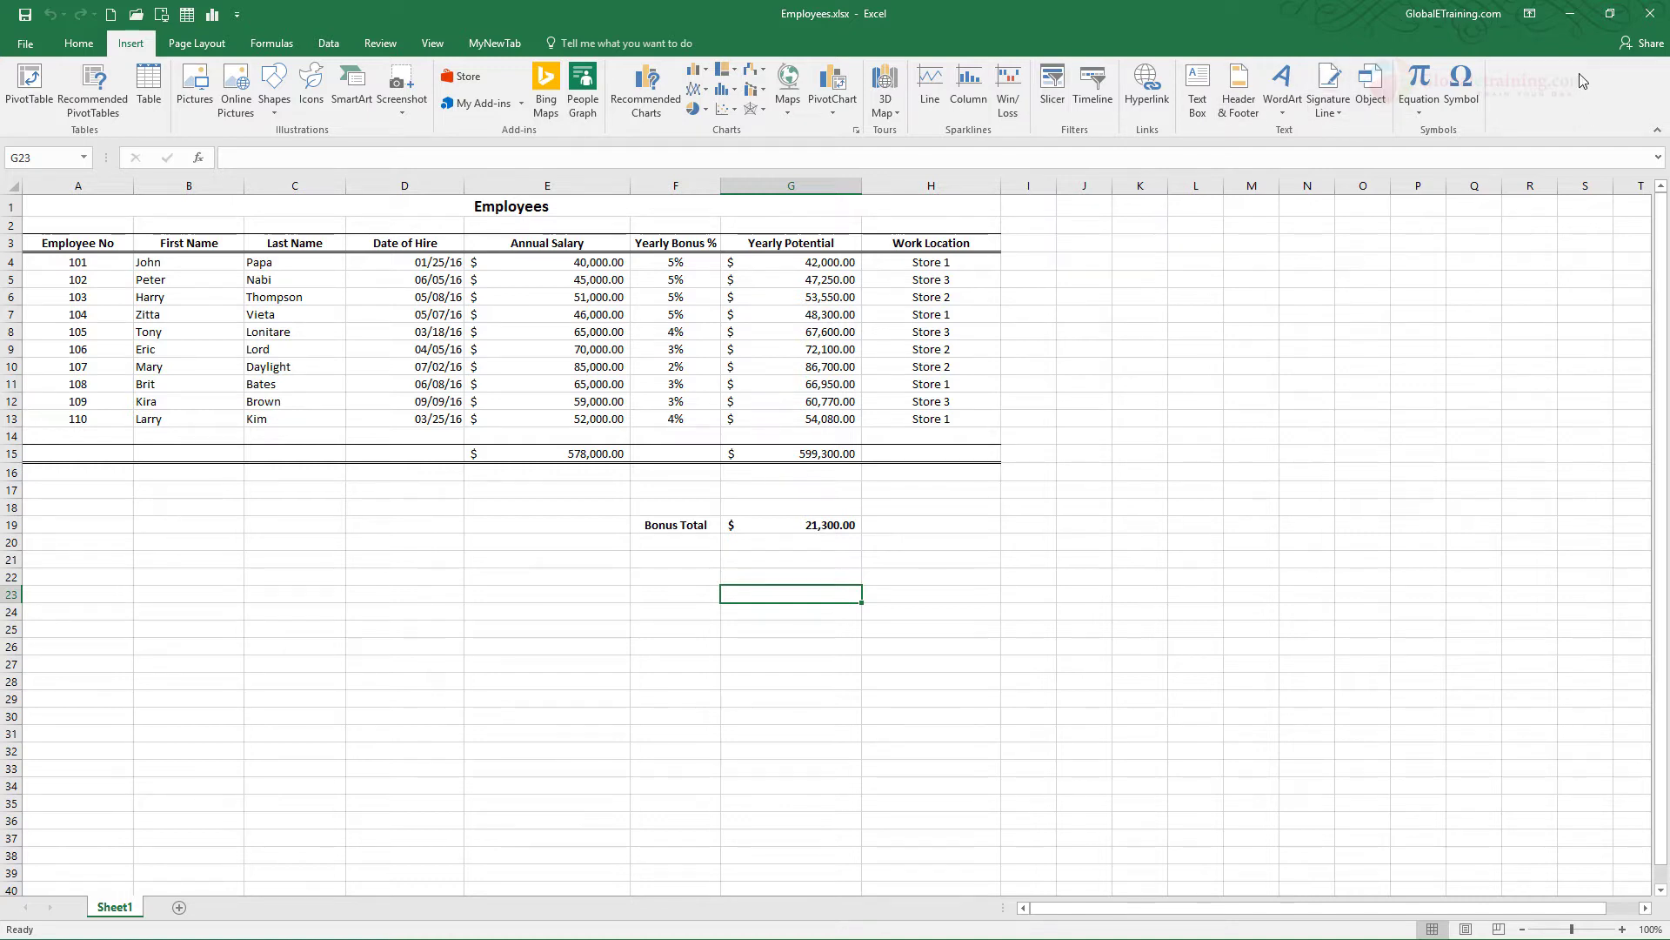
left_click(1534, 14)
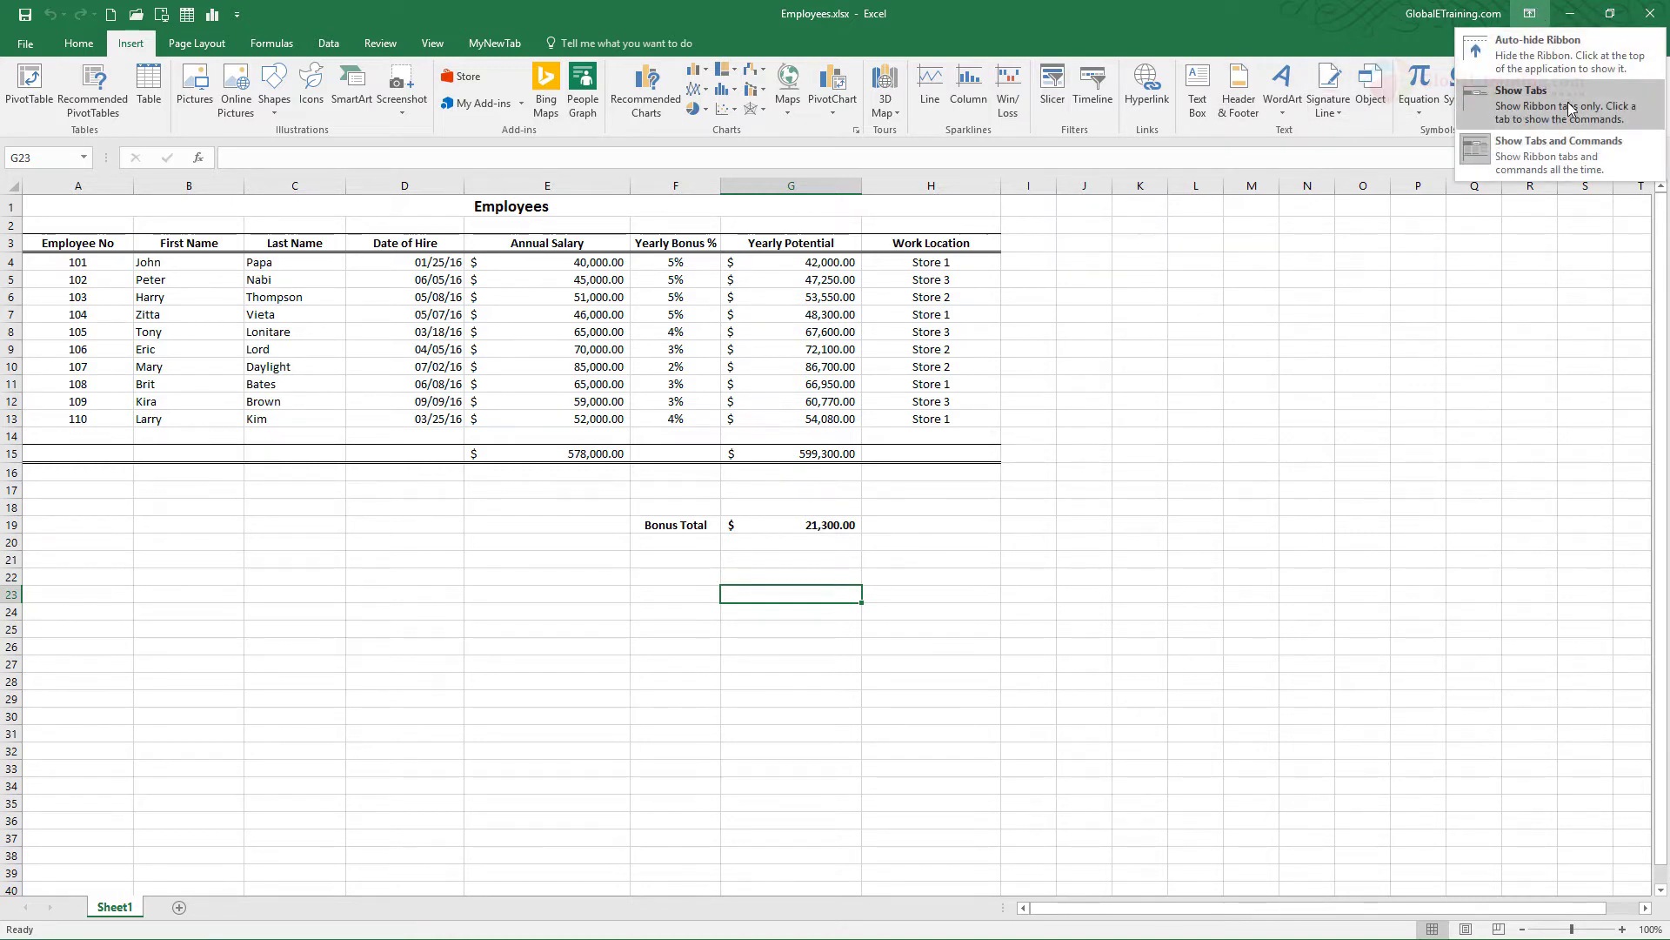
left_click(1515, 108)
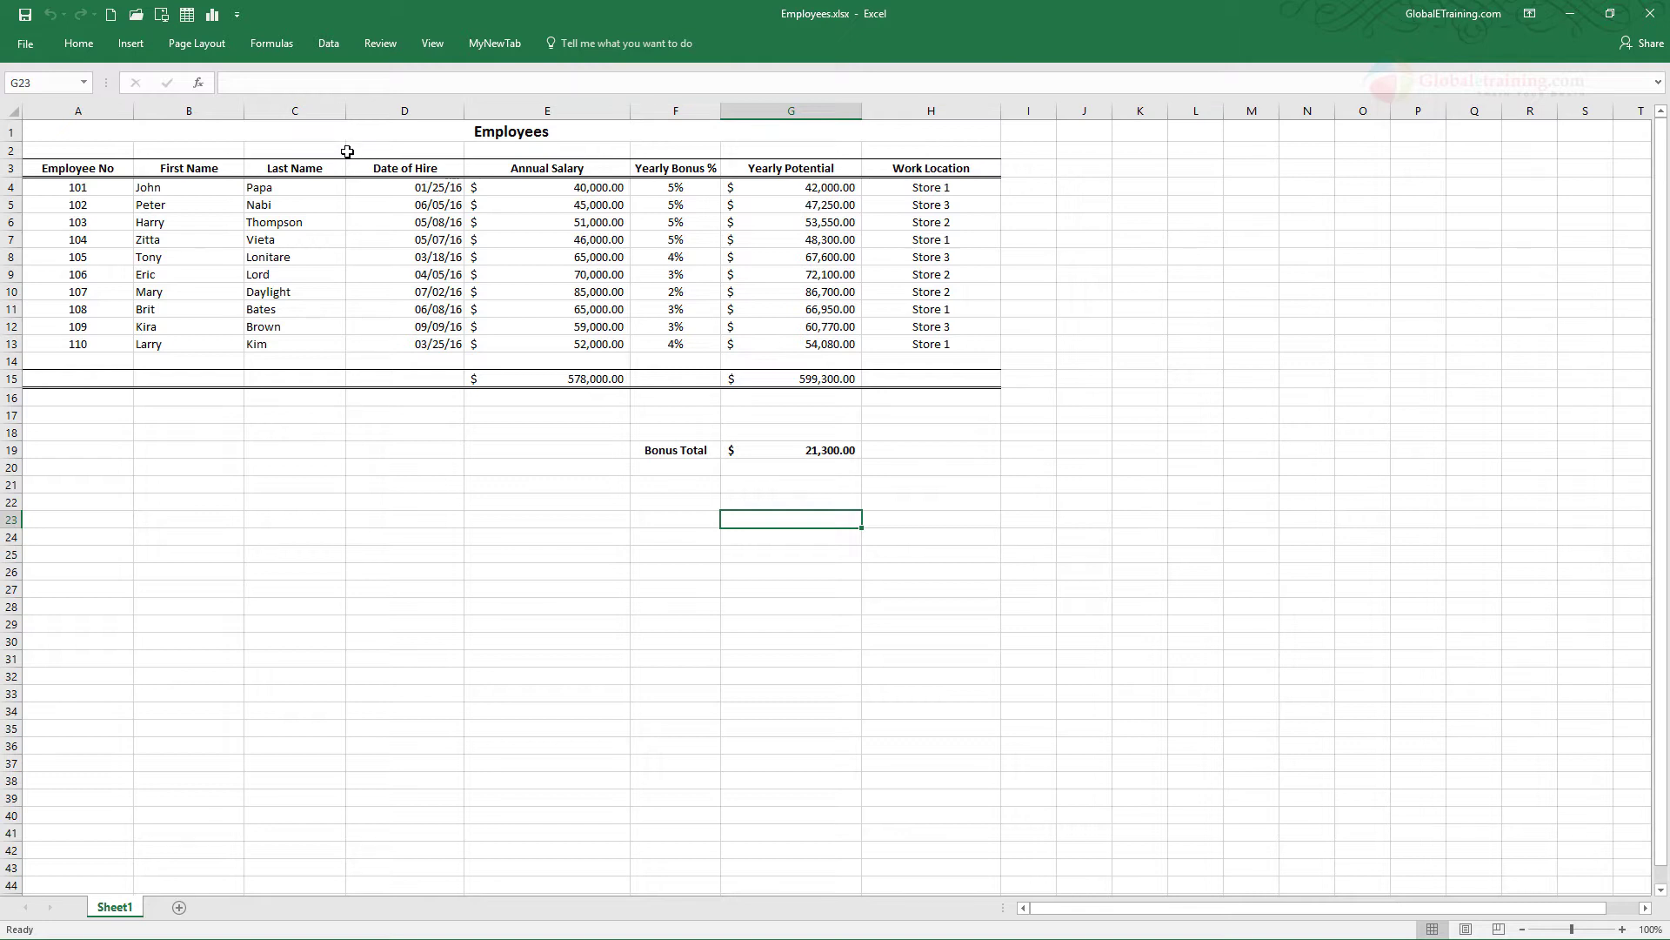
left_click(209, 48)
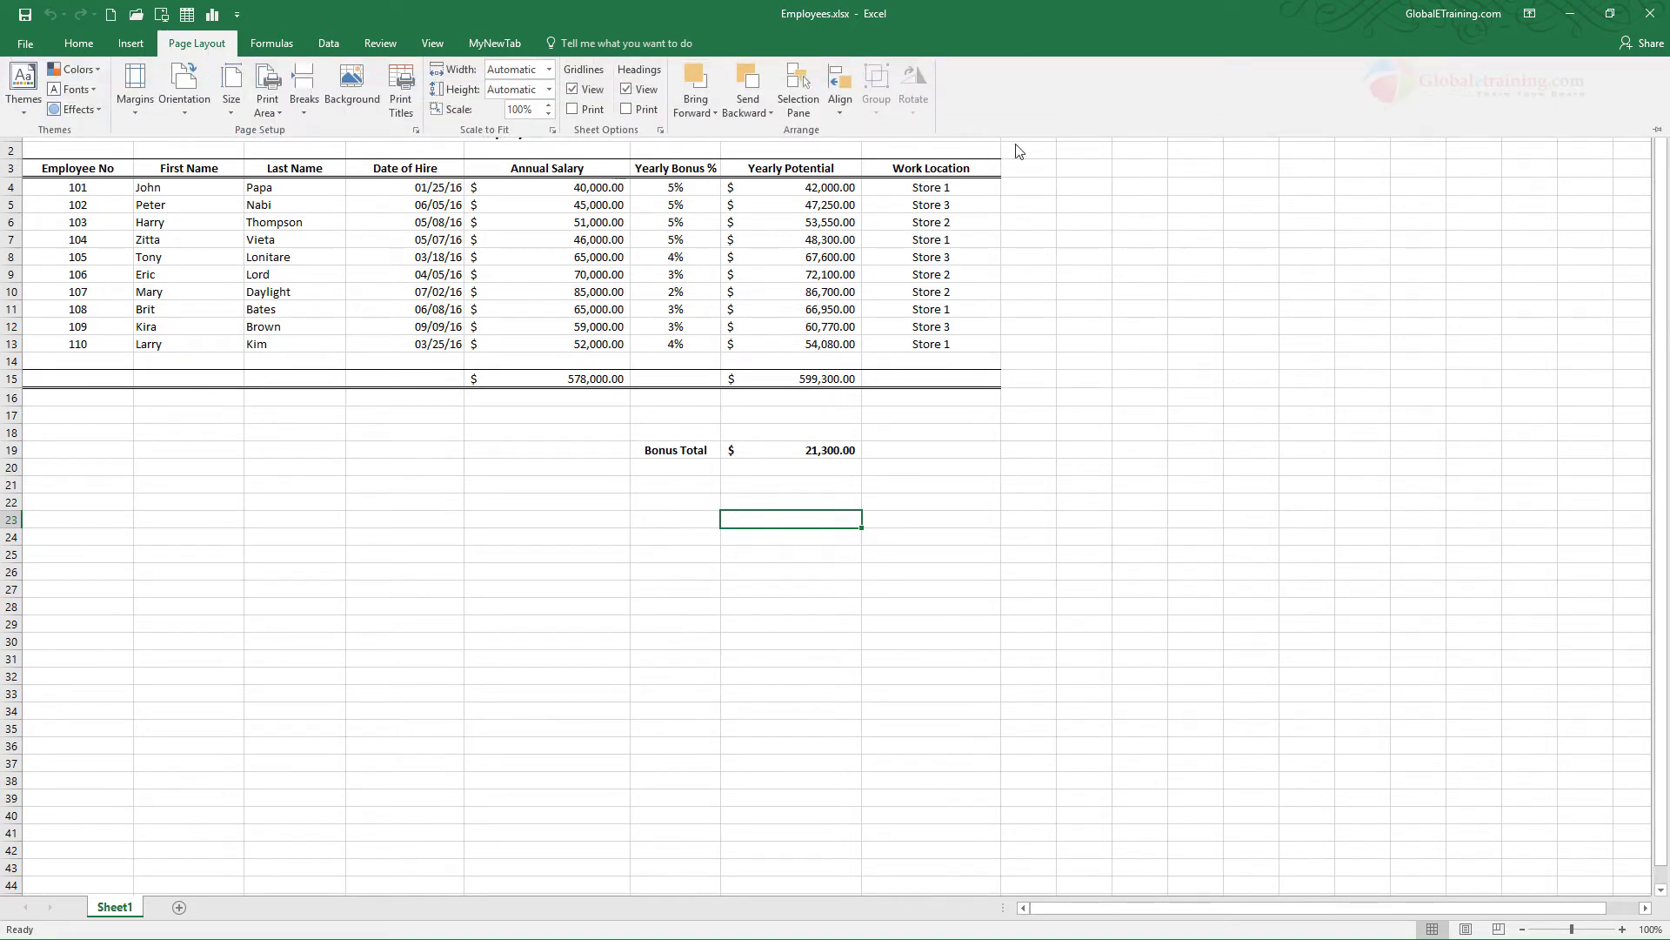
left_click(1288, 49)
Switch the ribbon display to Auto-hide Ribbon, temporarily reveal the full ribbon, and hide it again from the worksheet
left_click(1529, 13)
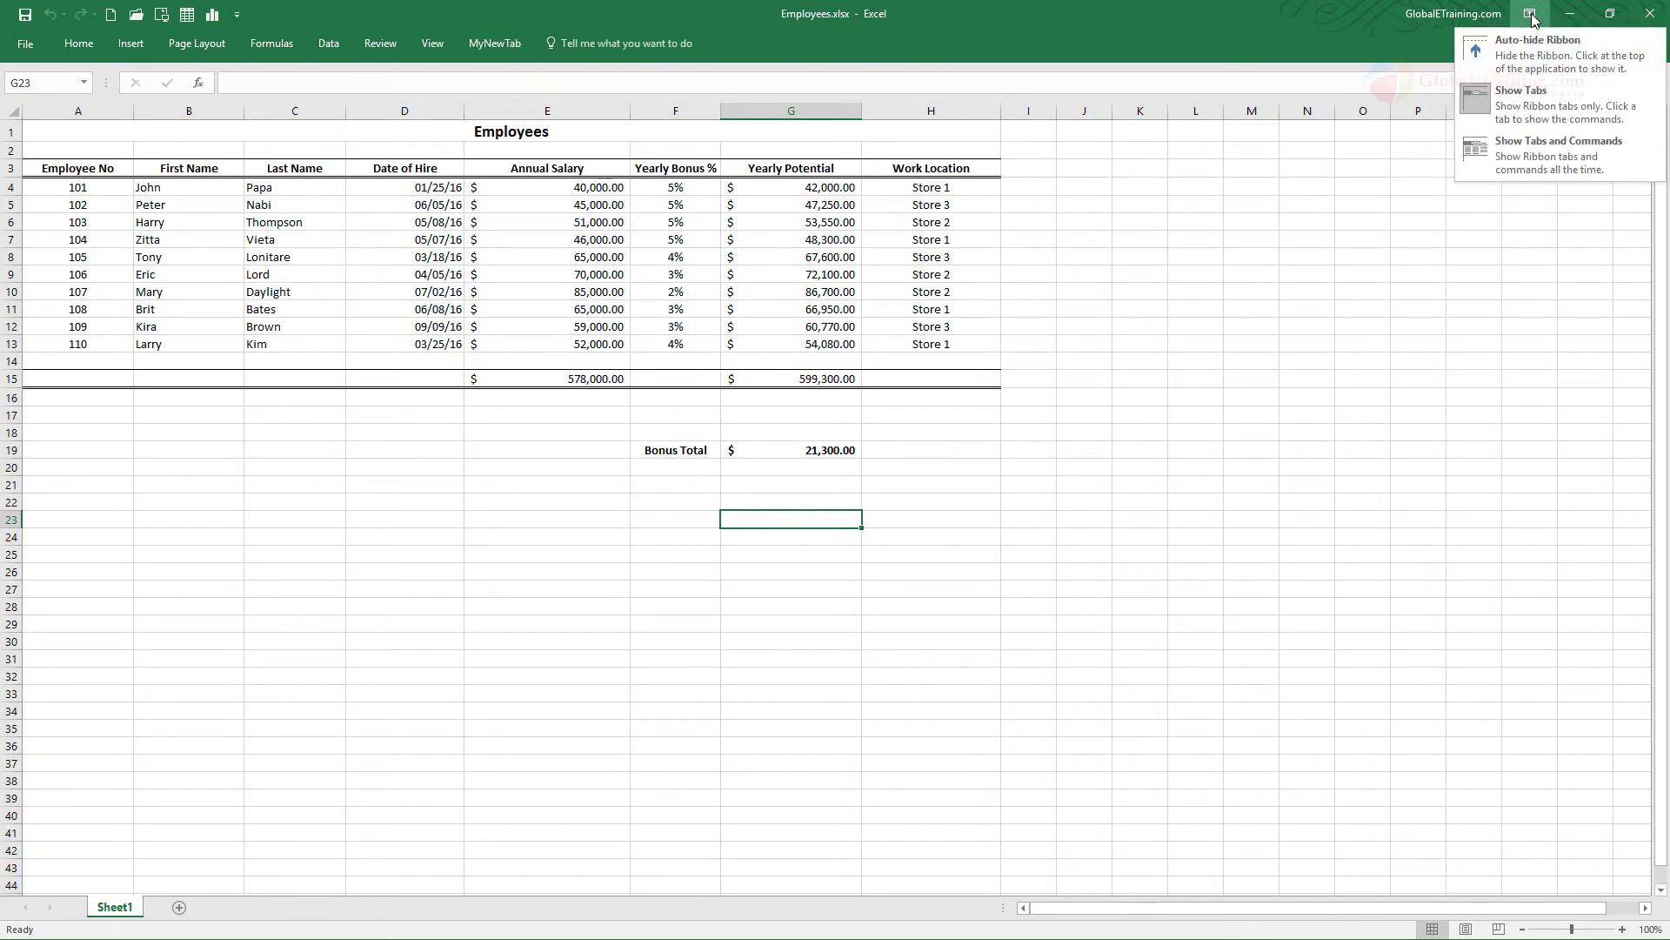
left_click(1536, 55)
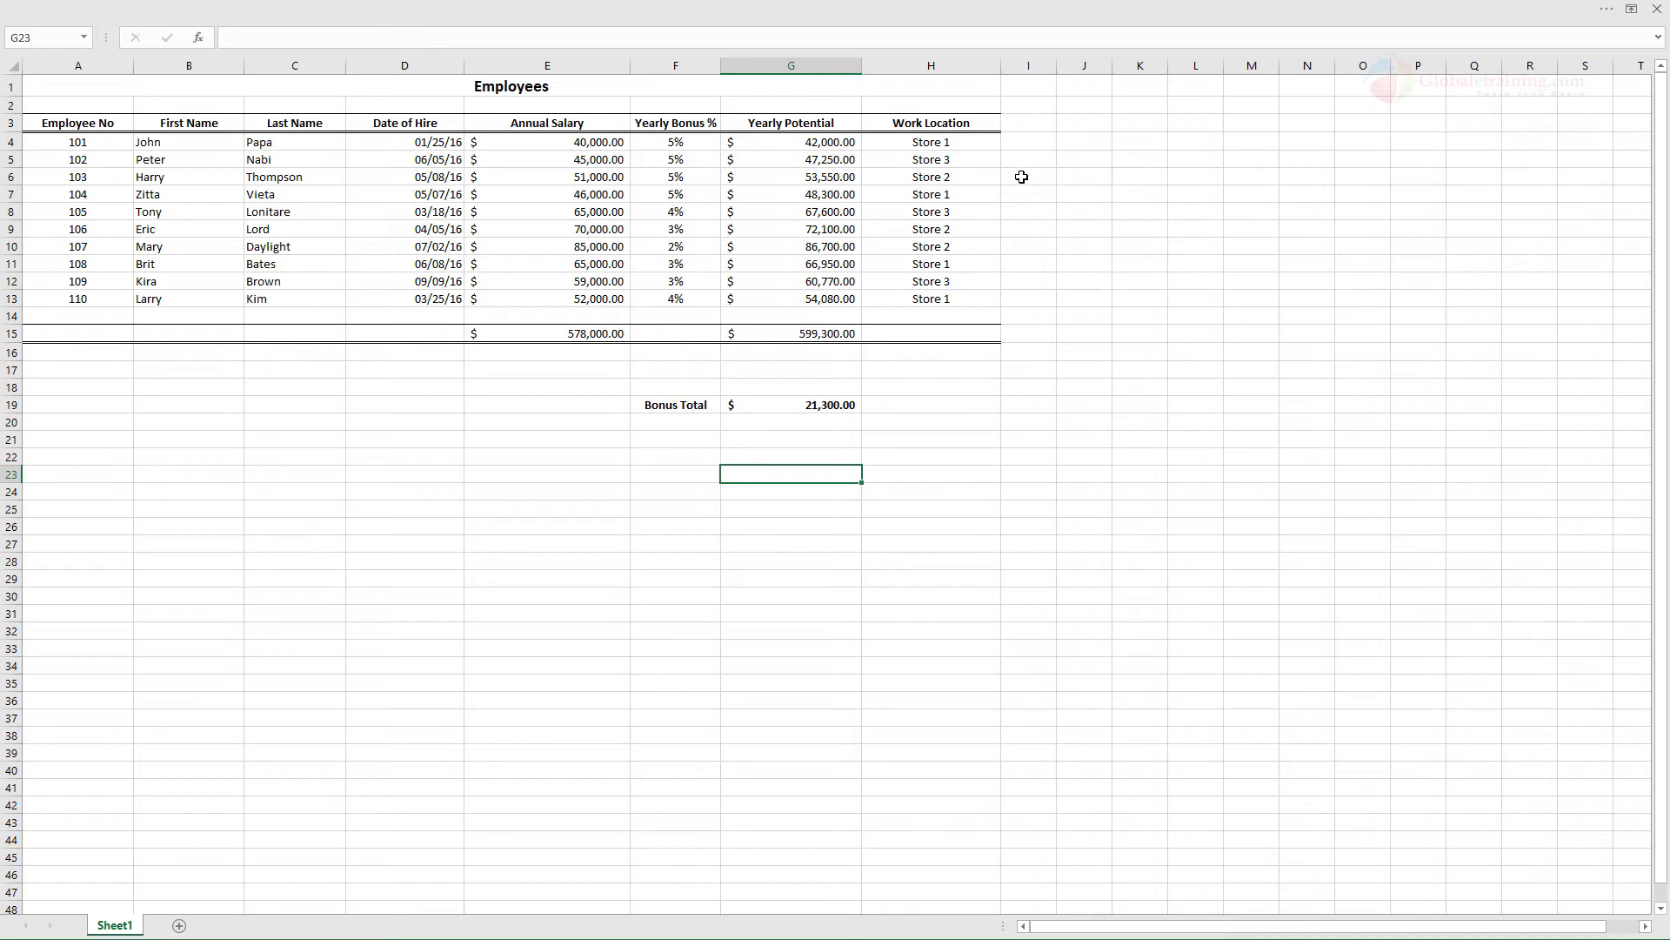
mouse_move(858, 7)
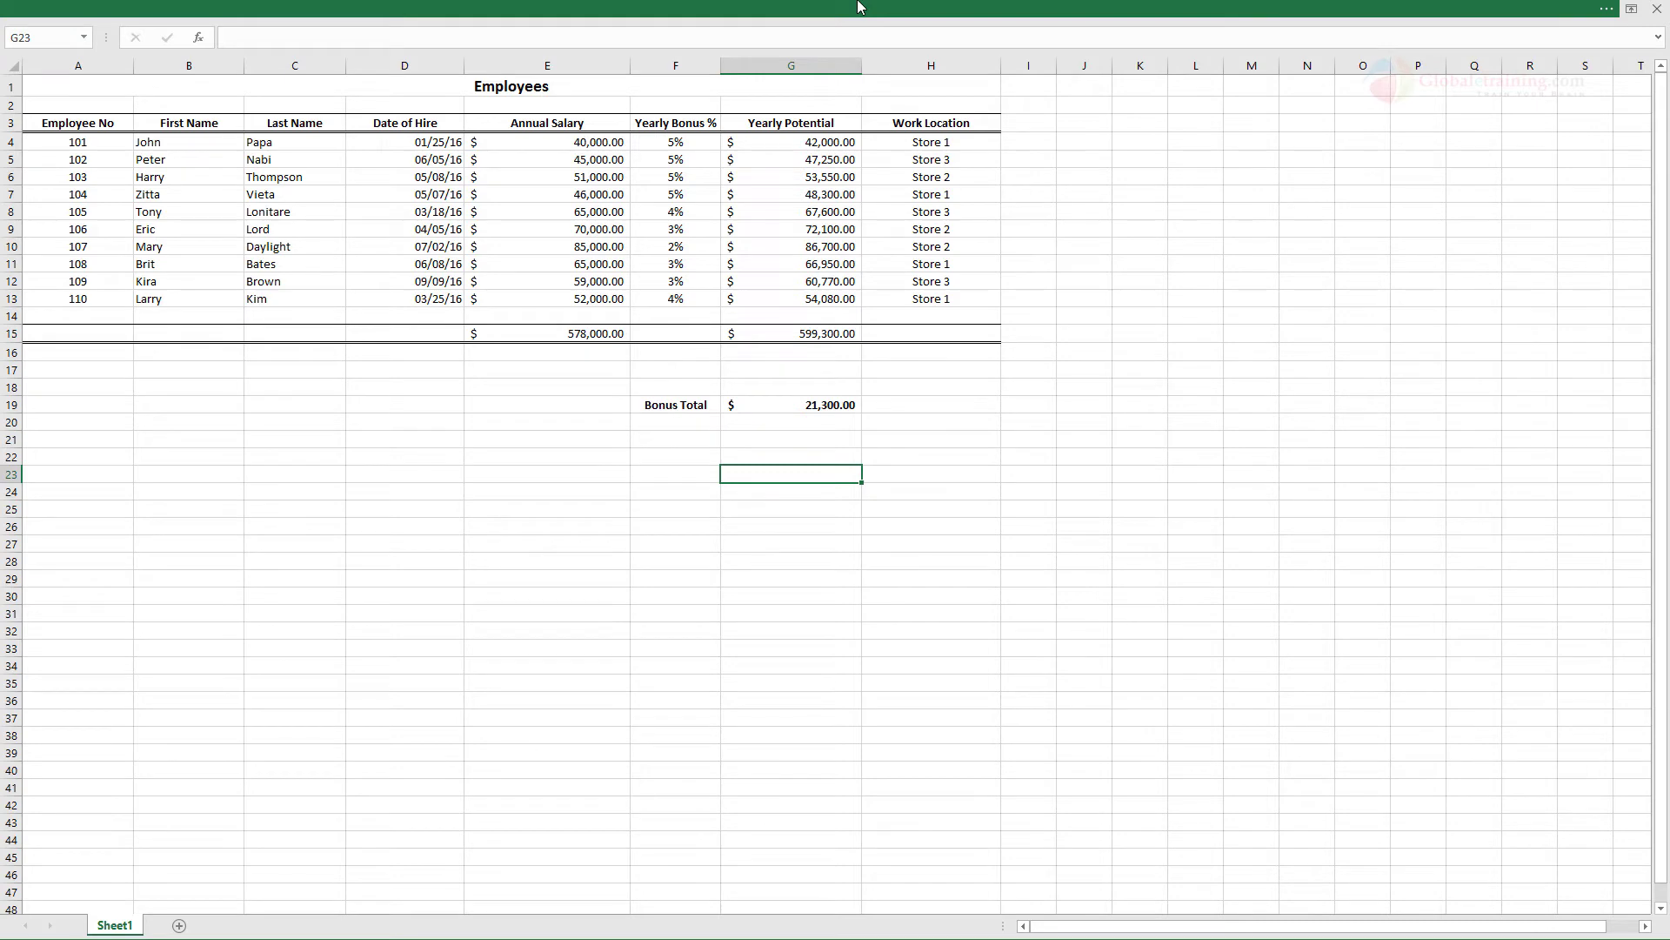
left_click(858, 6)
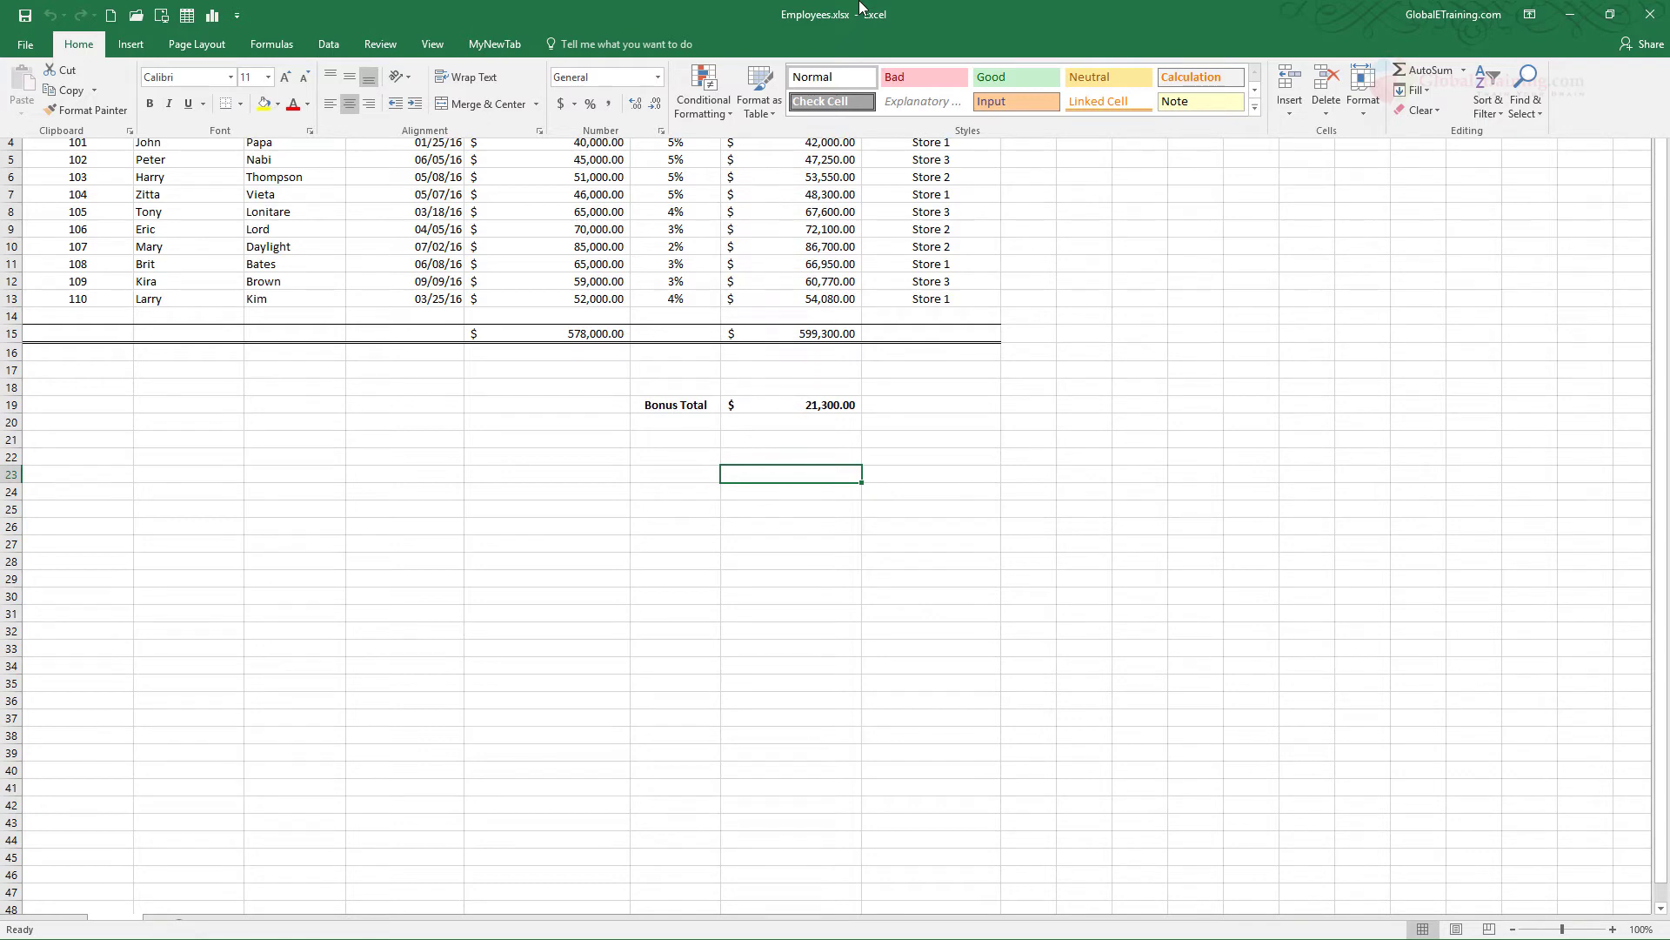
left_click(1268, 302)
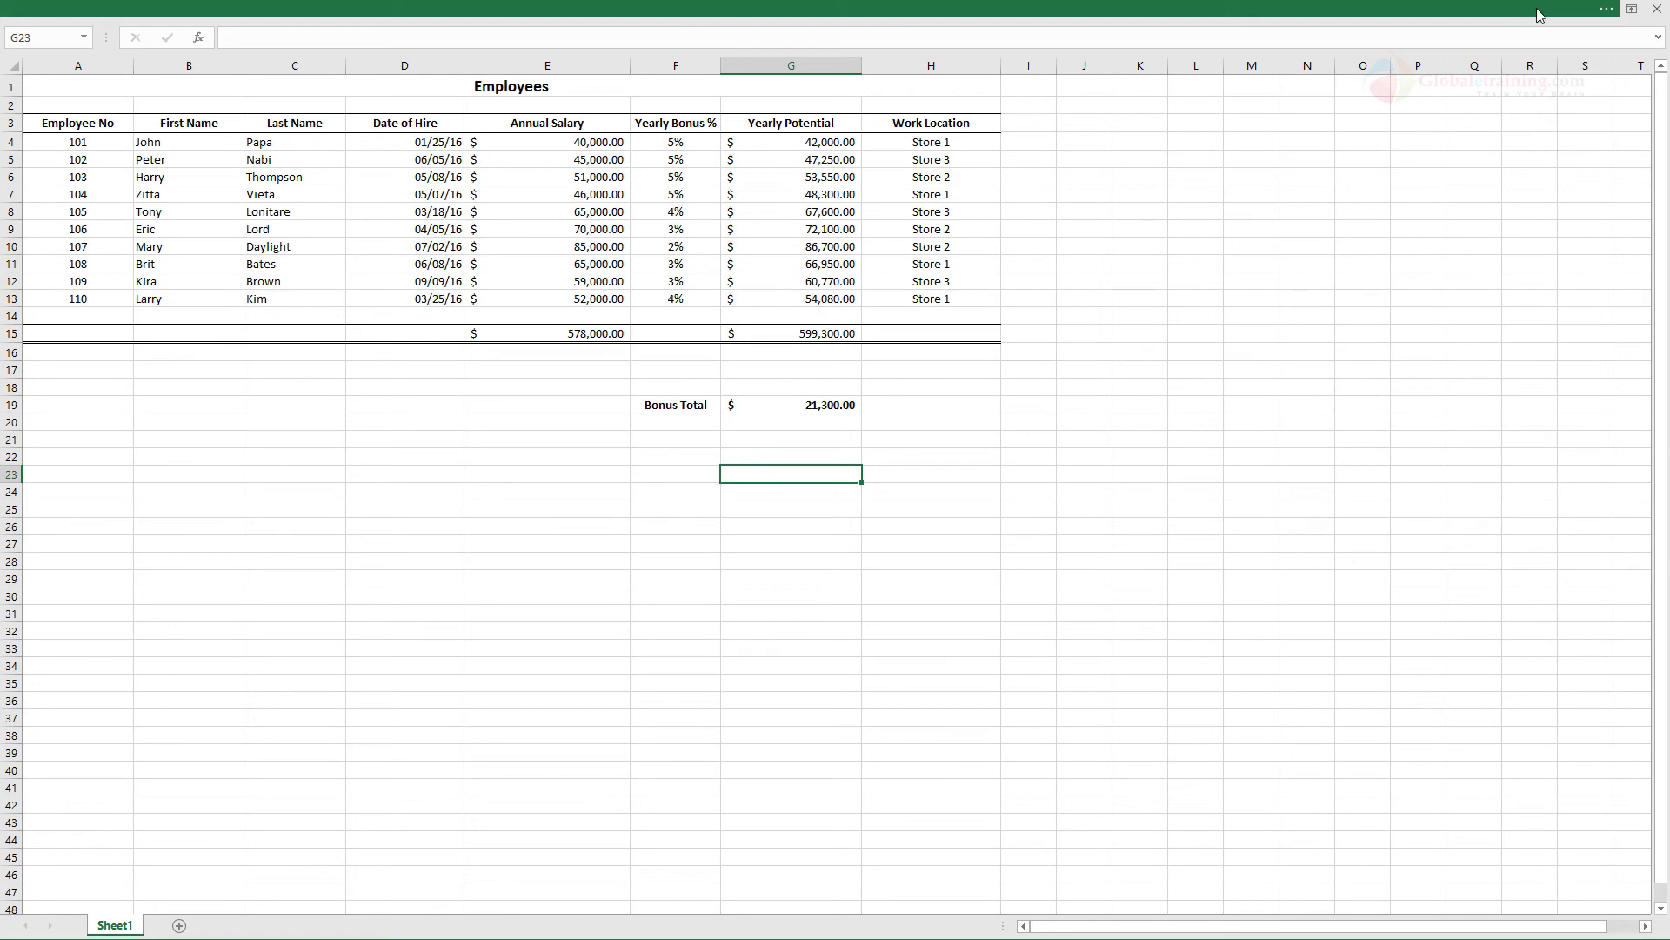
Restore the ribbon display to Show Tabs and Commands
left_click(1596, 16)
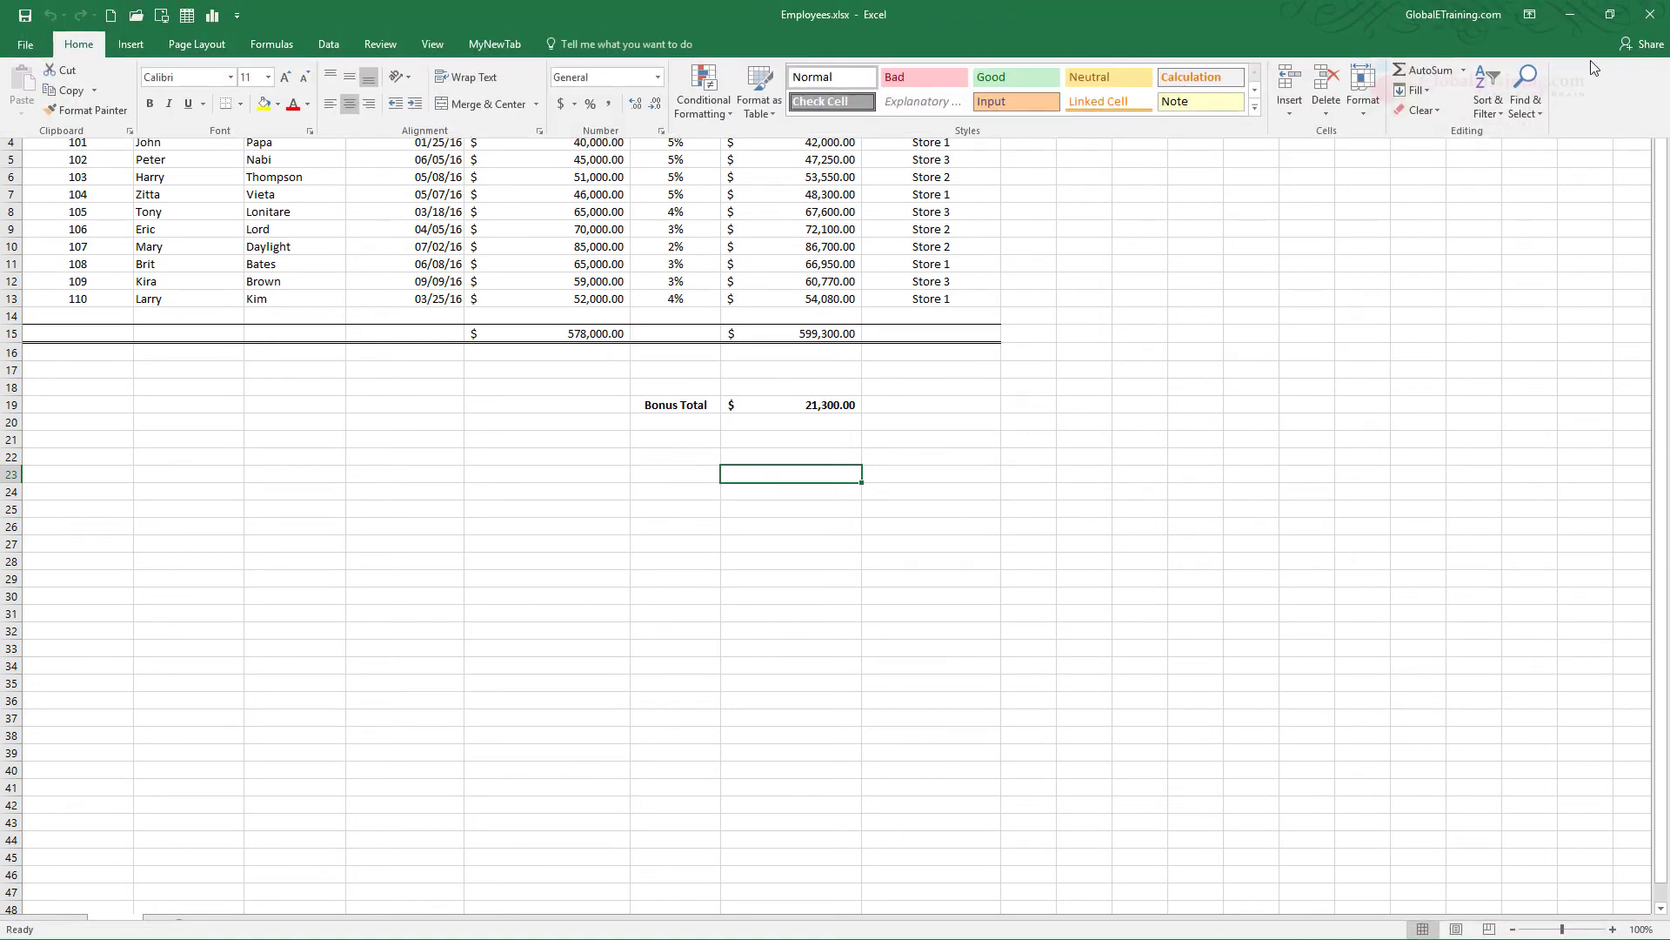
left_click(1539, 19)
left_click(1517, 158)
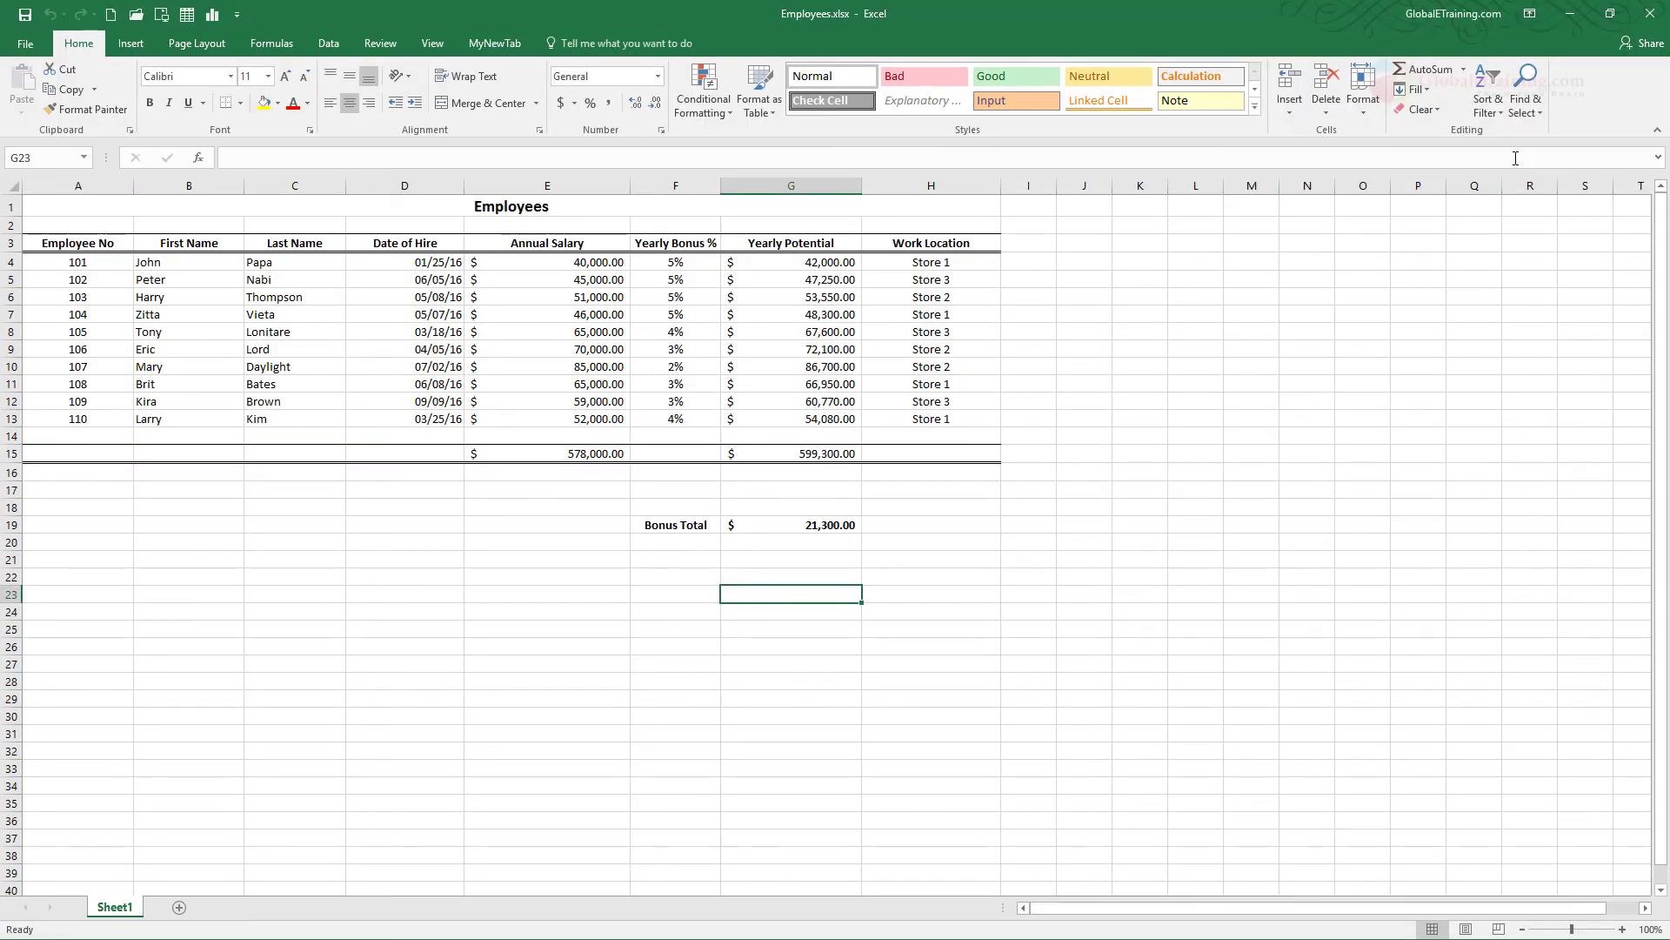